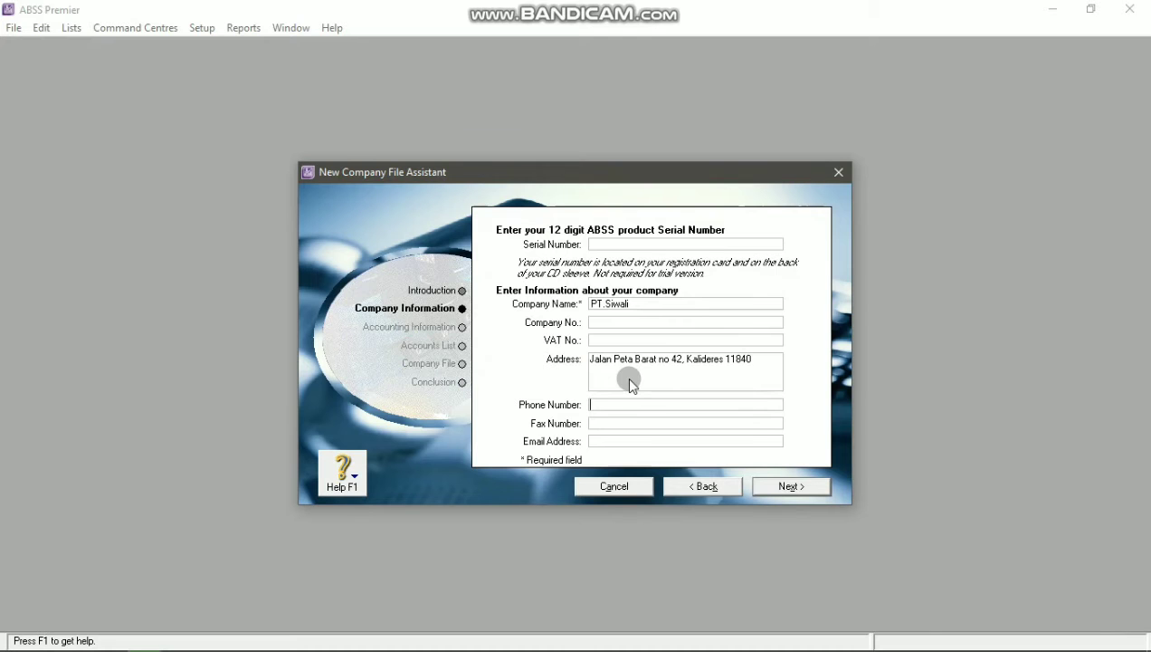
# Step: Check the company phone number on the slide against the Company Information fields
pyautogui.hotkey('alt', 'Tab')
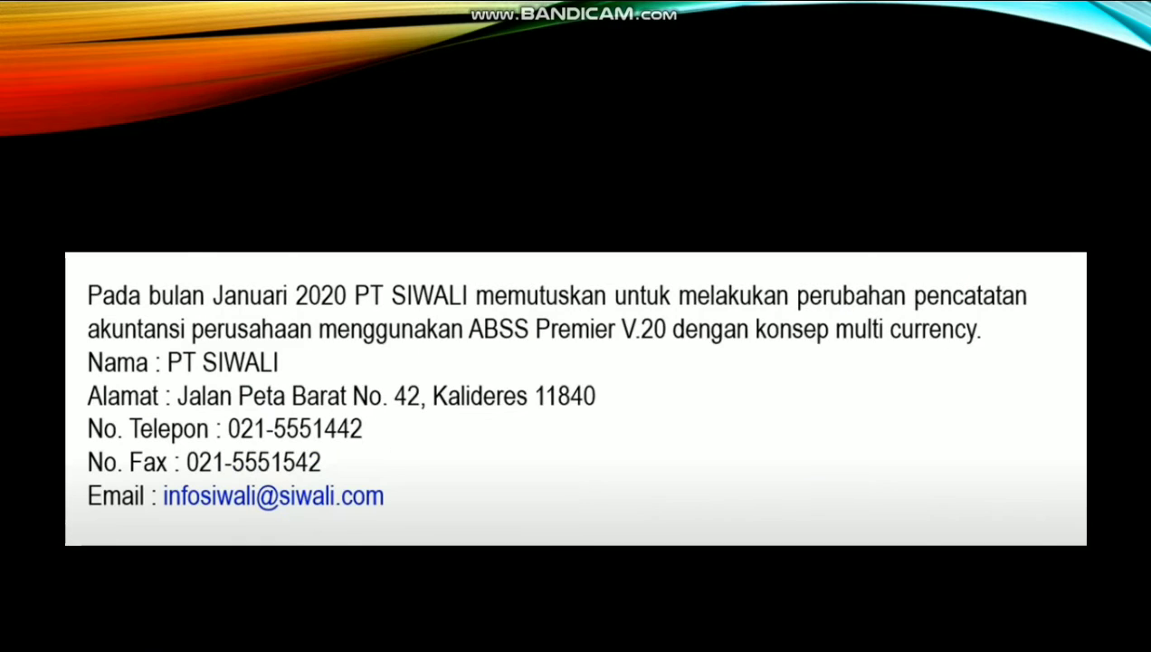
pyautogui.hotkey('alt', 'Tab')
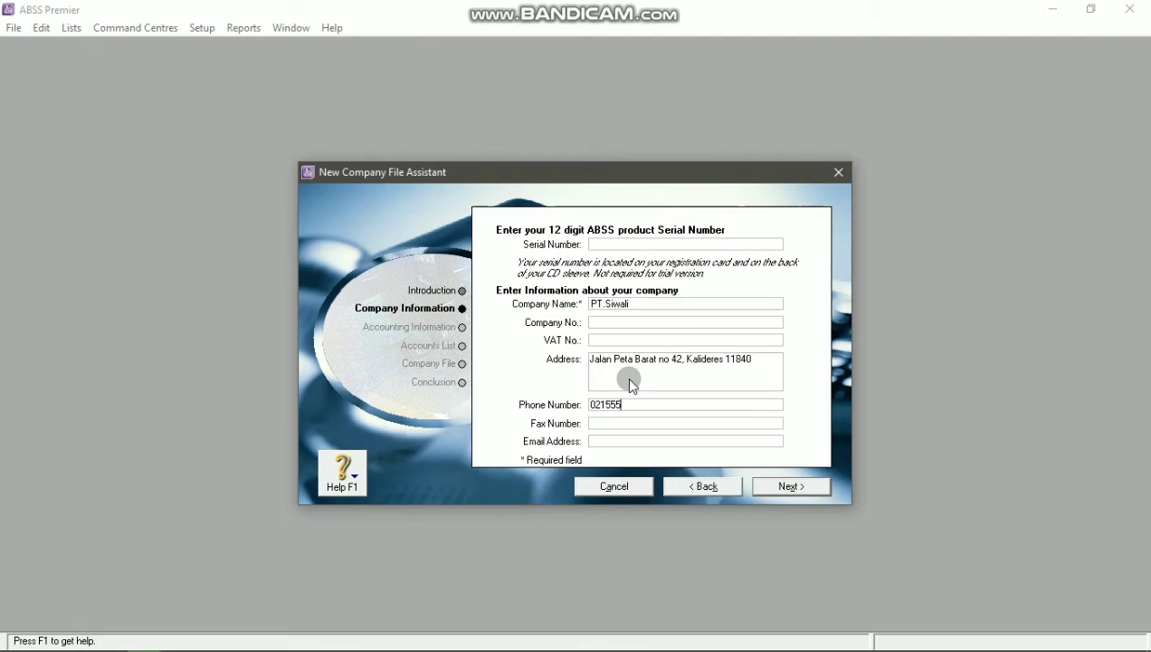
pyautogui.hotkey('alt', 'Tab')
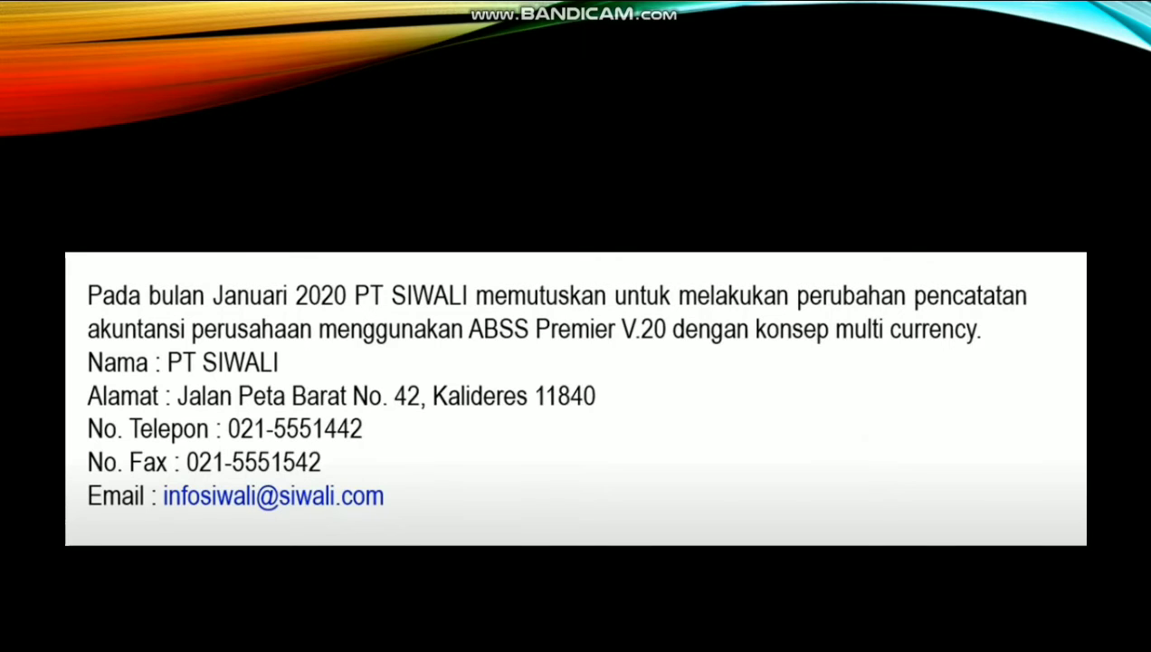
pyautogui.hotkey('alt', 'Tab')
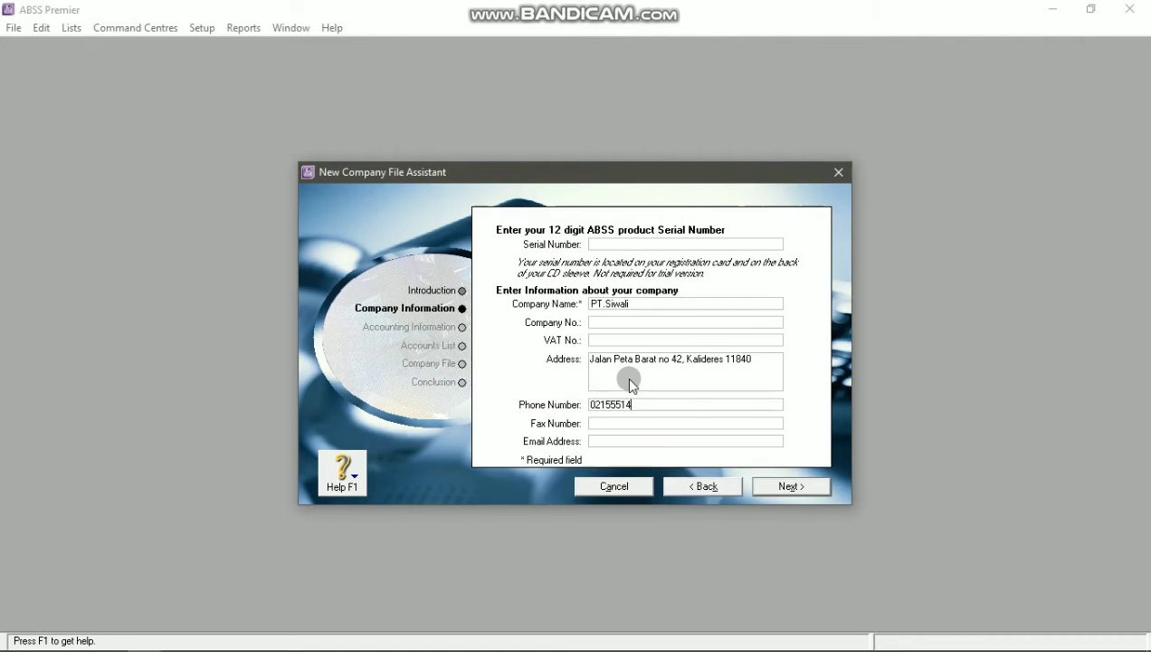
pyautogui.hotkey('alt', 'Tab')
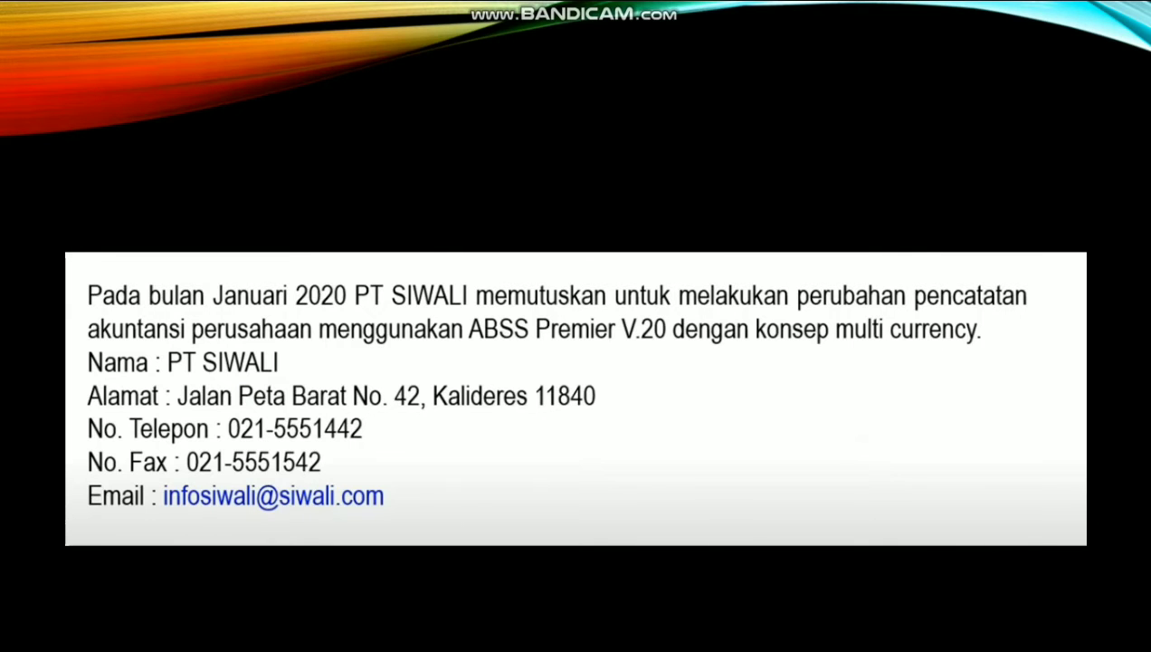
pyautogui.hotkey('alt', 'Tab')
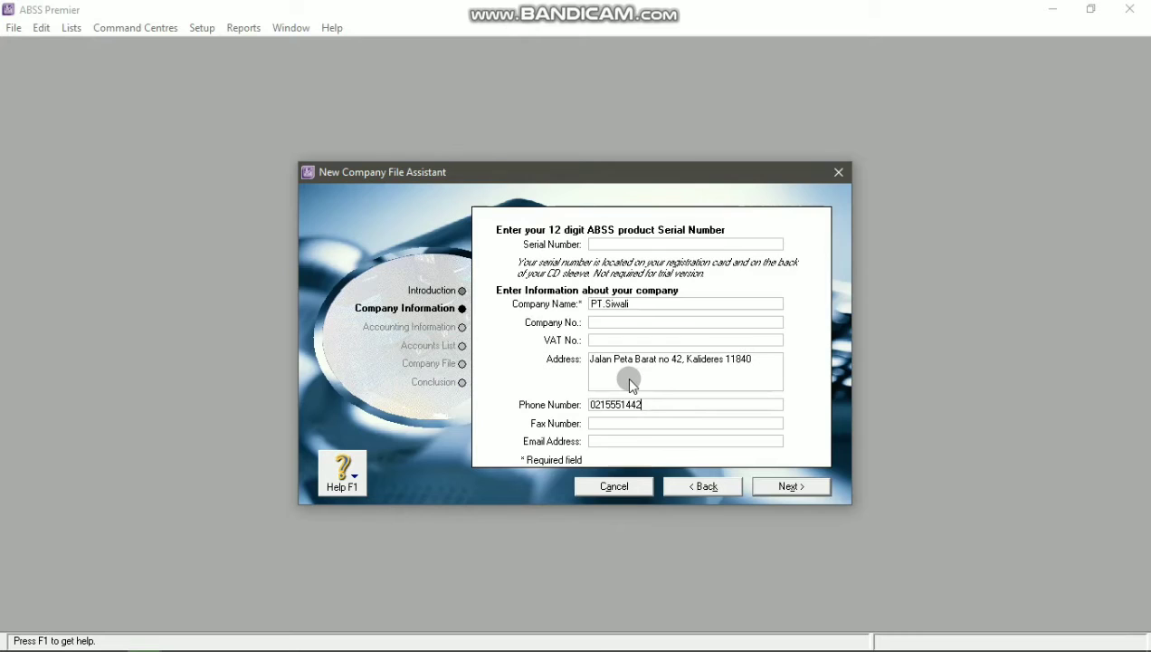
# Step: Enter the company's fax number from the slide into the fax field
pyautogui.press('Tab')
pyautogui.hotkey('alt', 'Tab')
pyautogui.hotkey('alt', 'Tab')
pyautogui.write('021')
pyautogui.hotkey('alt', 'Tab')
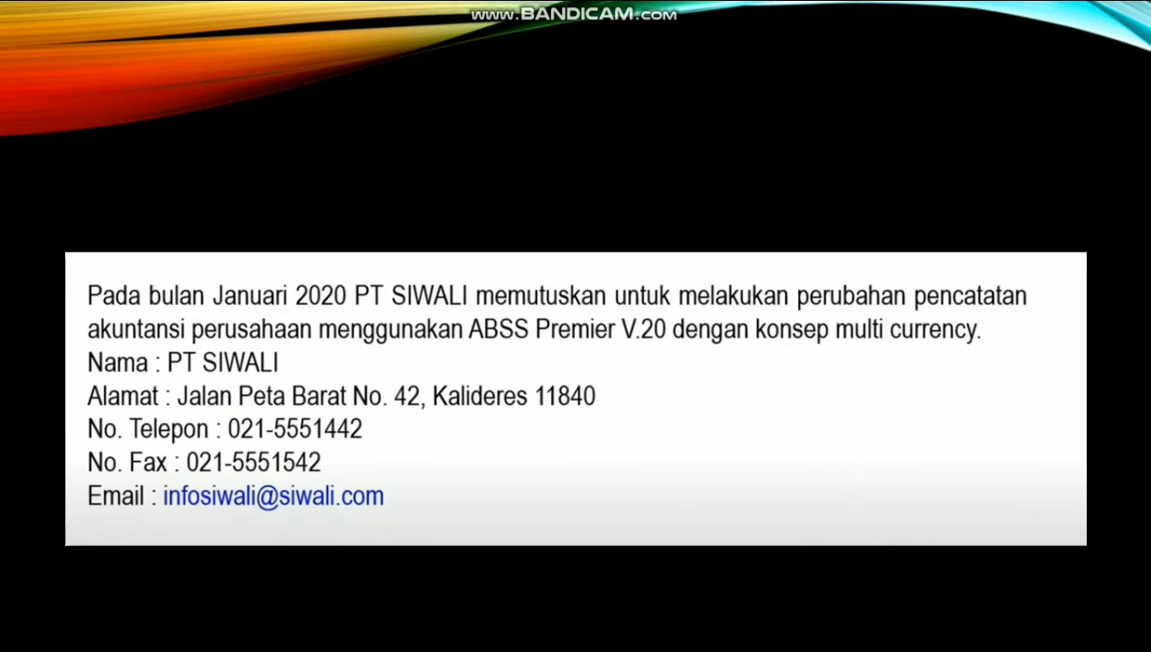
pyautogui.hotkey('alt', 'Tab')
pyautogui.write('555')
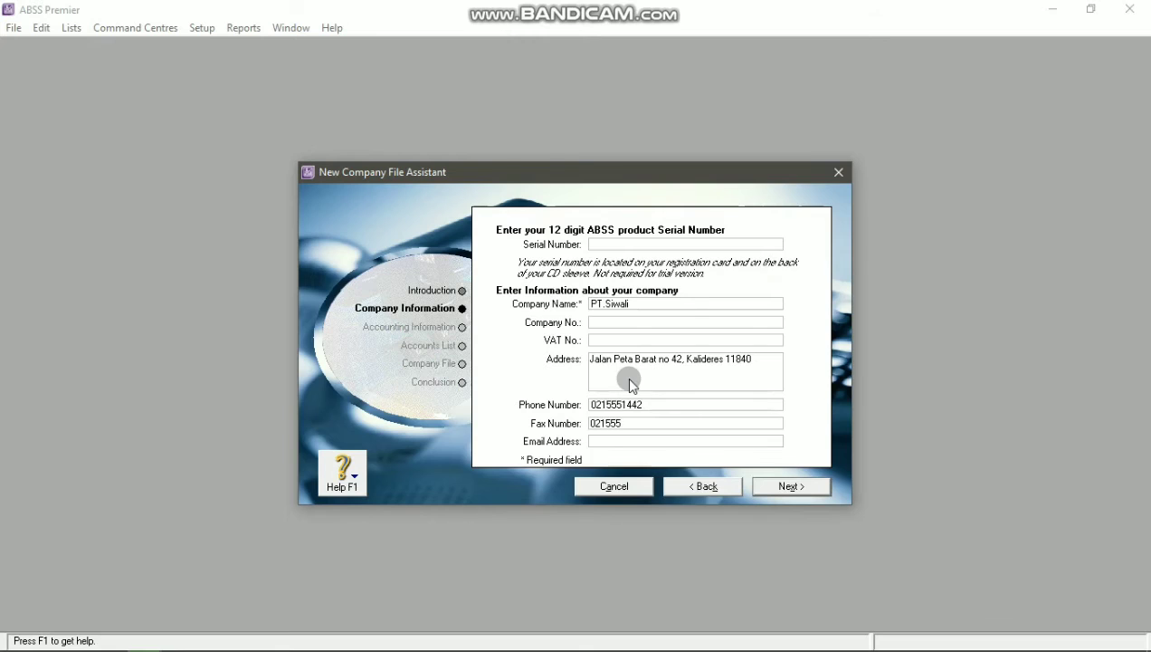
pyautogui.hotkey('alt', 'Tab')
pyautogui.hotkey('alt', 'Tab')
pyautogui.write('1542')
# Step: Fill in the company's e-mail address from the slide
pyautogui.hotkey('alt', 'Tab')
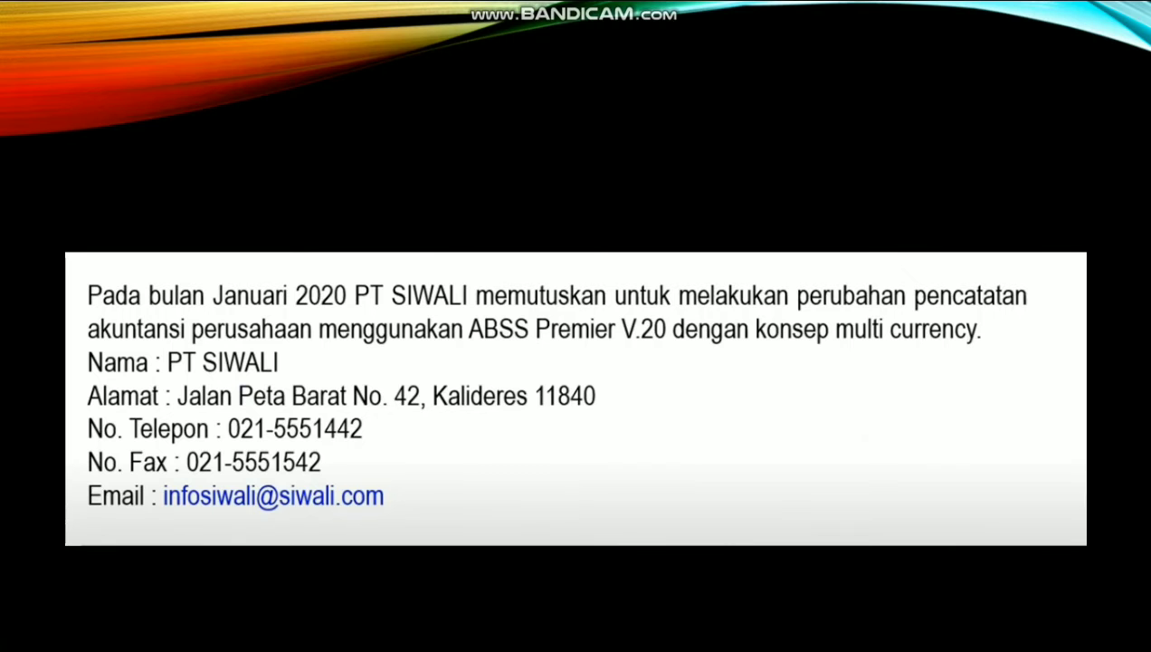
pyautogui.hotkey('alt', 'Tab')
pyautogui.press('Tab')
pyautogui.hotkey('alt', 'Tab')
pyautogui.hotkey('alt', 'Tab')
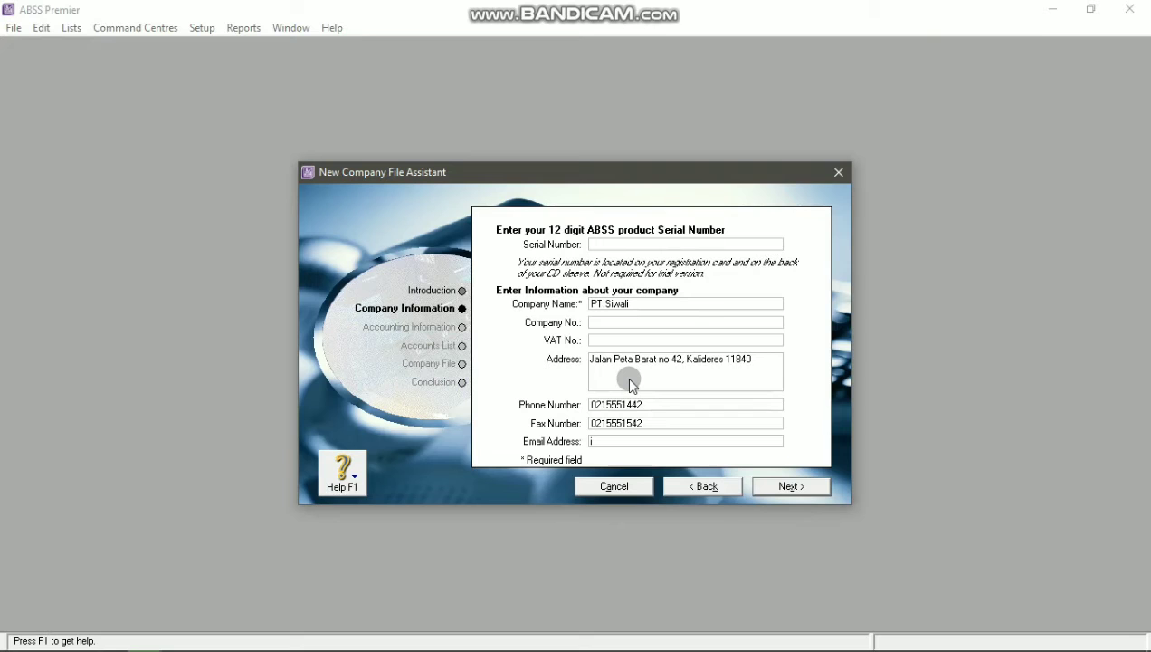
pyautogui.hotkey('alt', 'Tab')
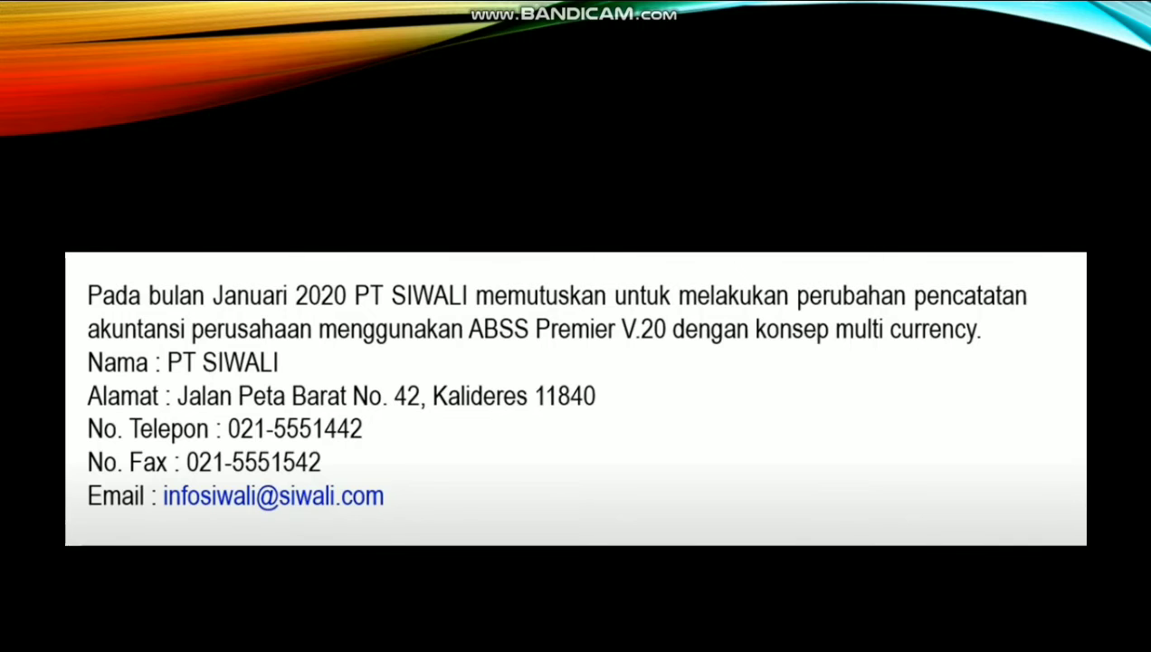
pyautogui.hotkey('alt', 'Tab')
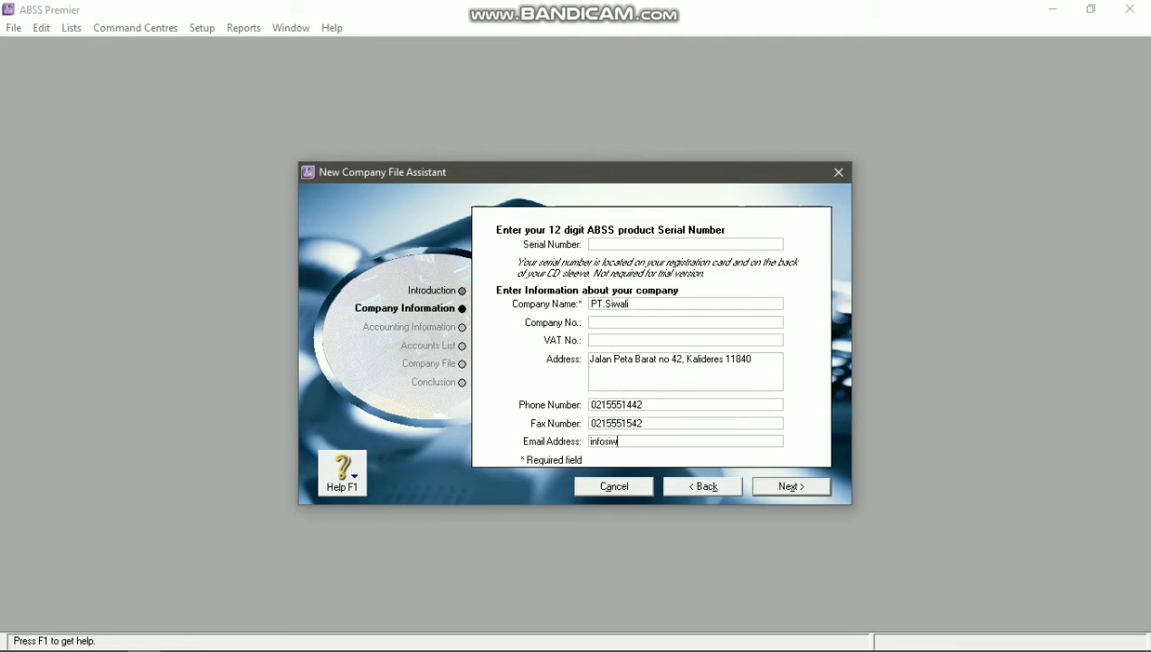
pyautogui.hotkey('alt', 'Tab')
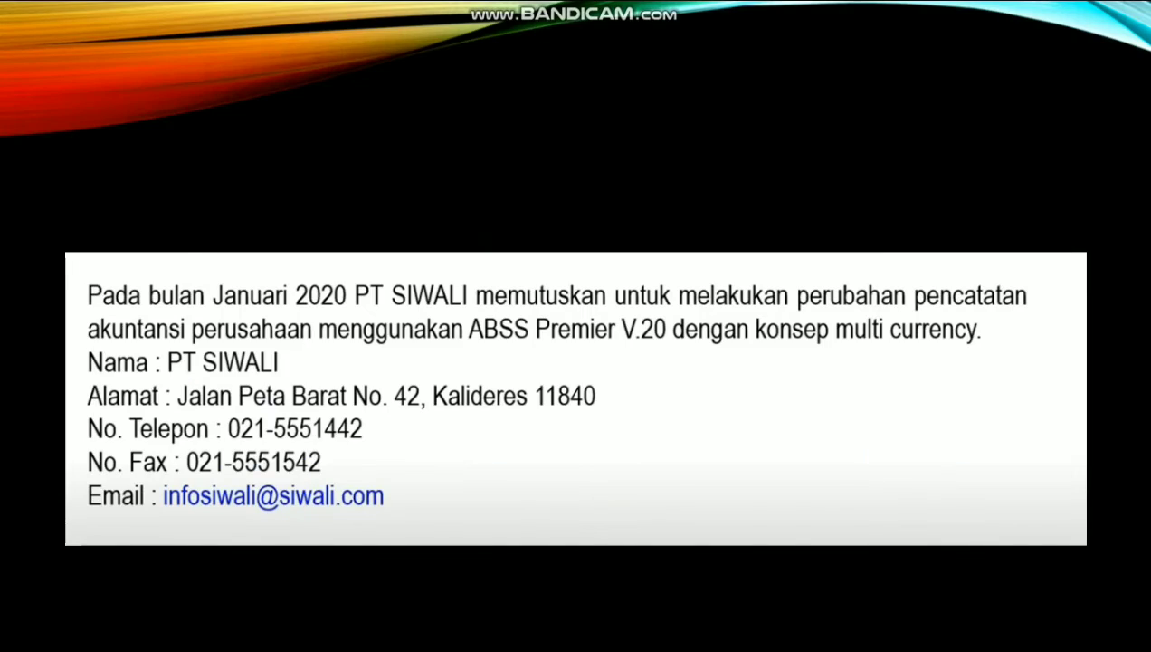
pyautogui.hotkey('alt', 'Tab')
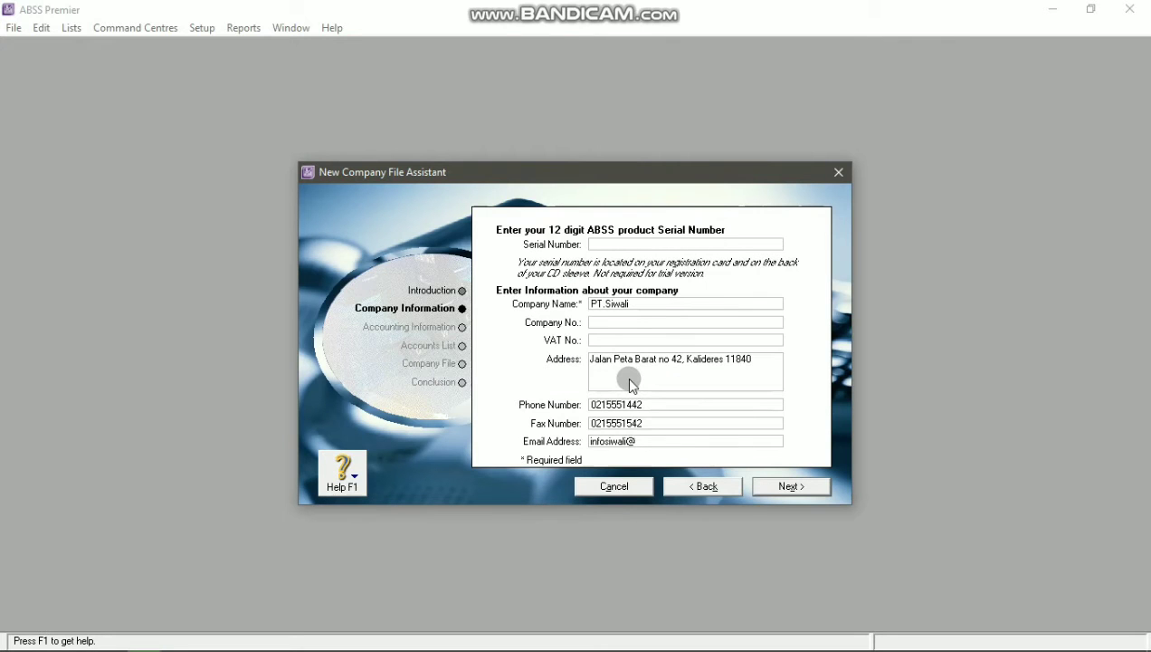
pyautogui.hotkey('alt', 'Tab')
pyautogui.hotkey('alt', 'Tab')
# Step: Keep 2020 as the financial year, with January conversion month and thirteen accounting periods
pyautogui.click(787, 493)
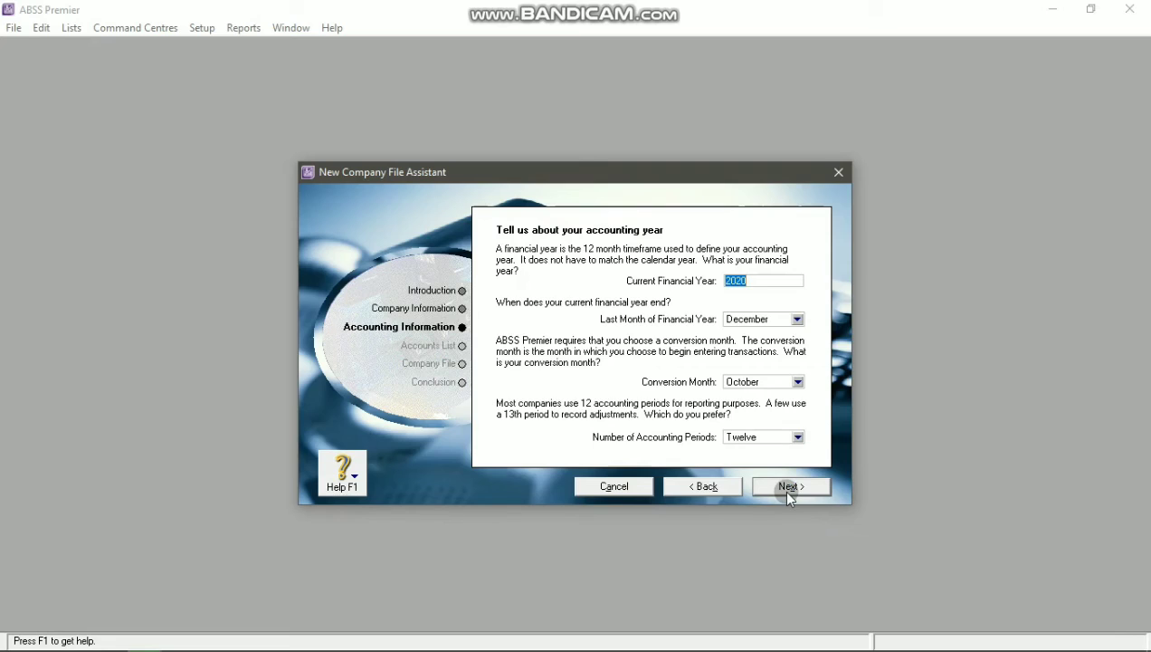
pyautogui.click(774, 282)
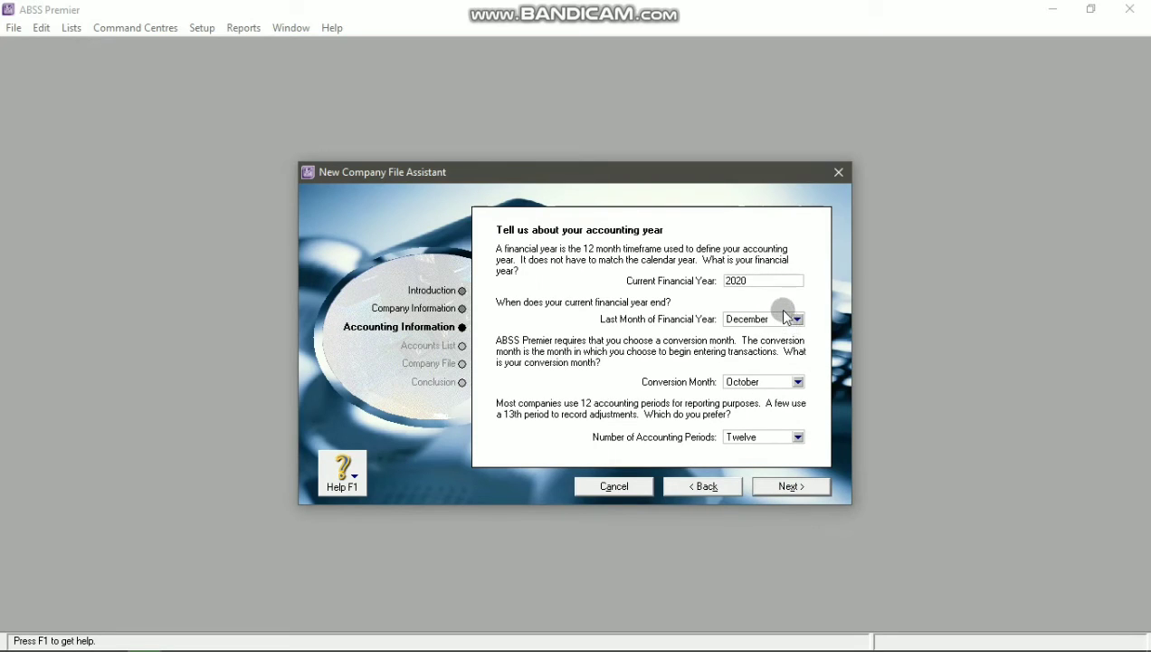
pyautogui.click(796, 382)
pyautogui.click(768, 397)
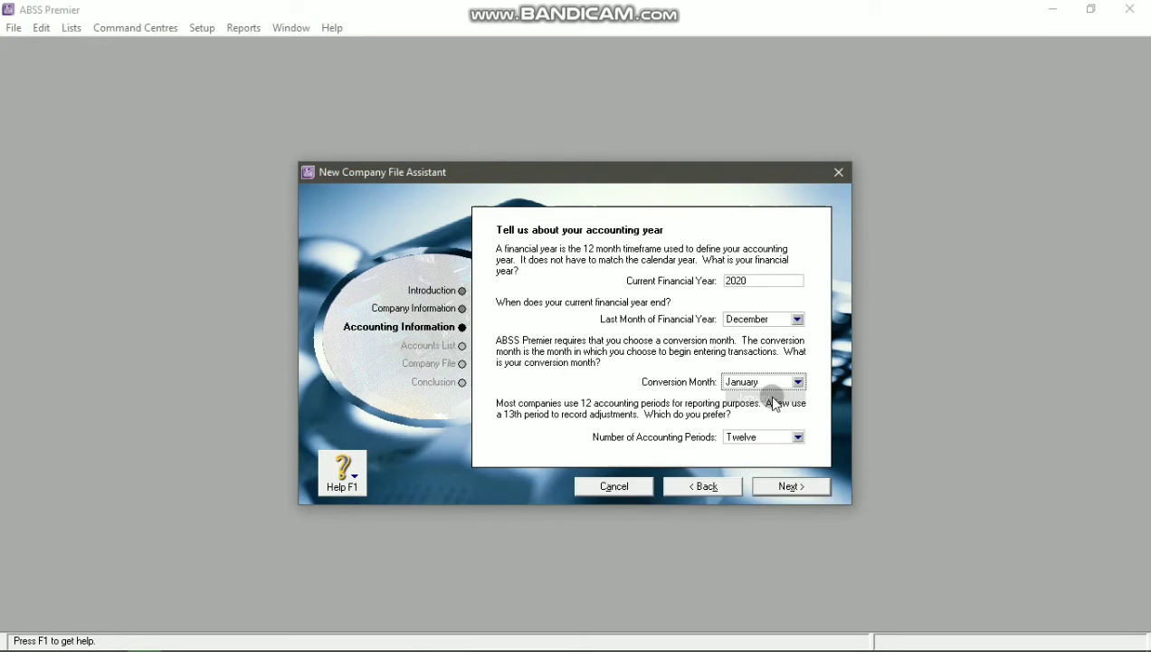
pyautogui.click(797, 438)
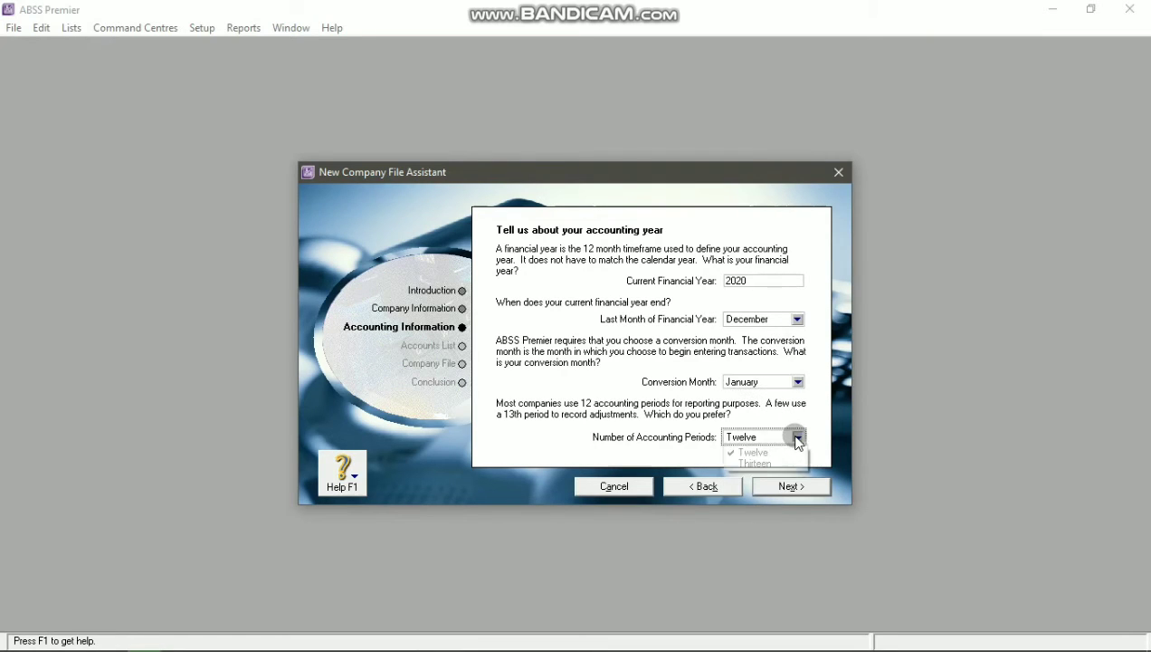
pyautogui.click(759, 463)
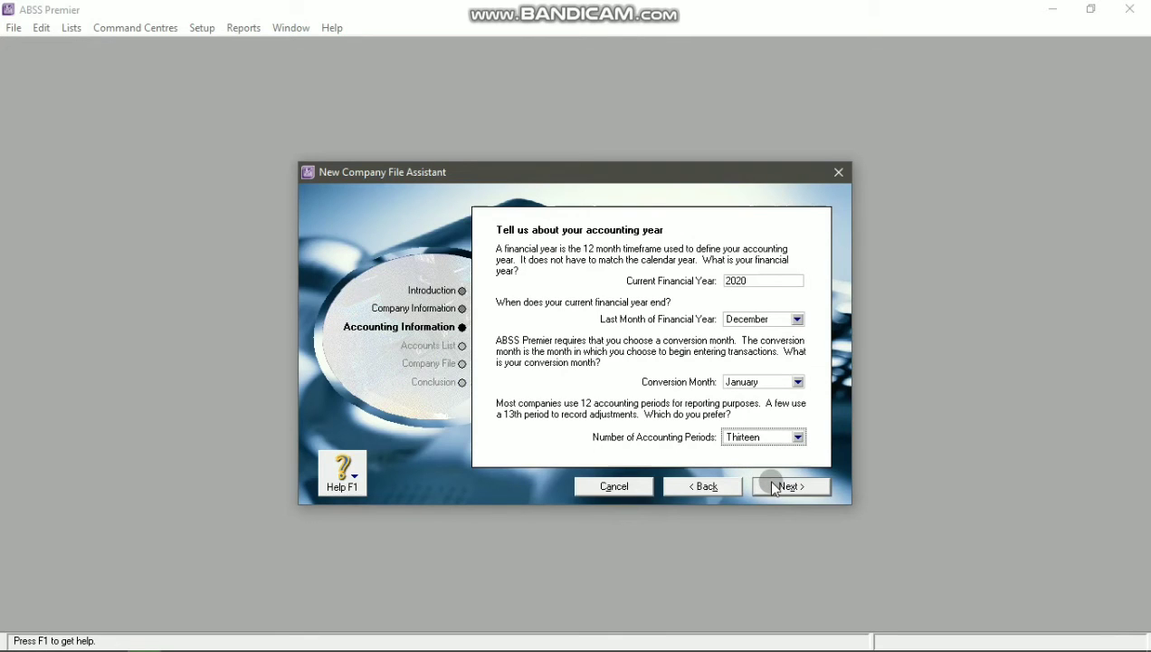
pyautogui.click(774, 487)
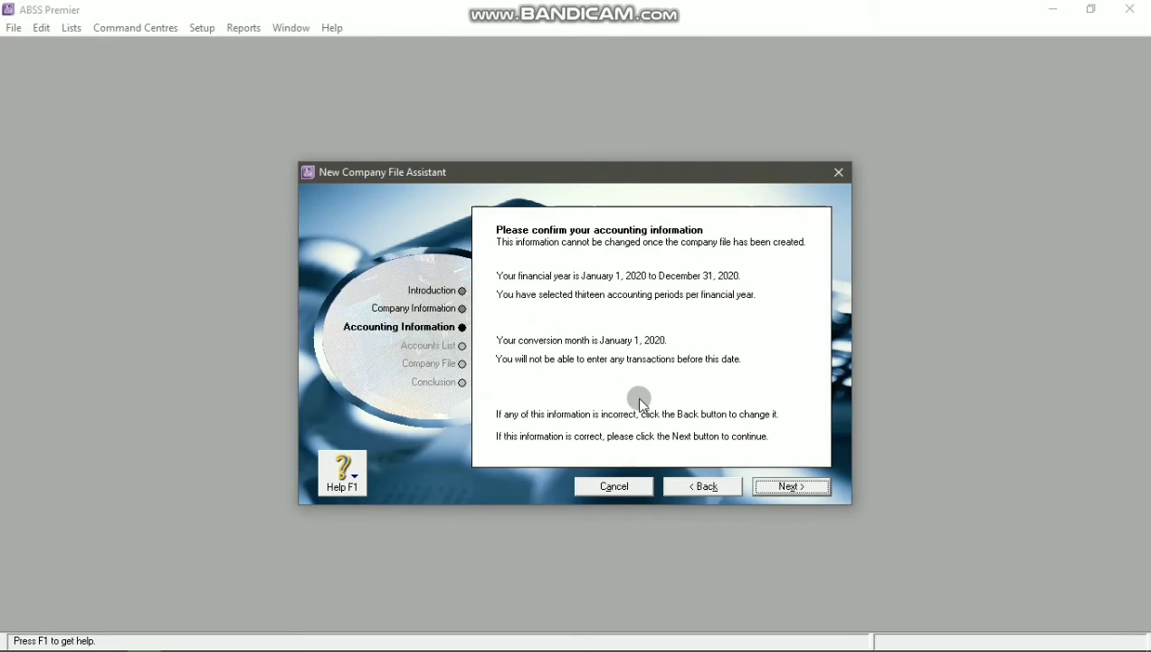
# Step: Accept the accounting information and start from the provided Retail / Computer Dealer accounts list
pyautogui.click(787, 490)
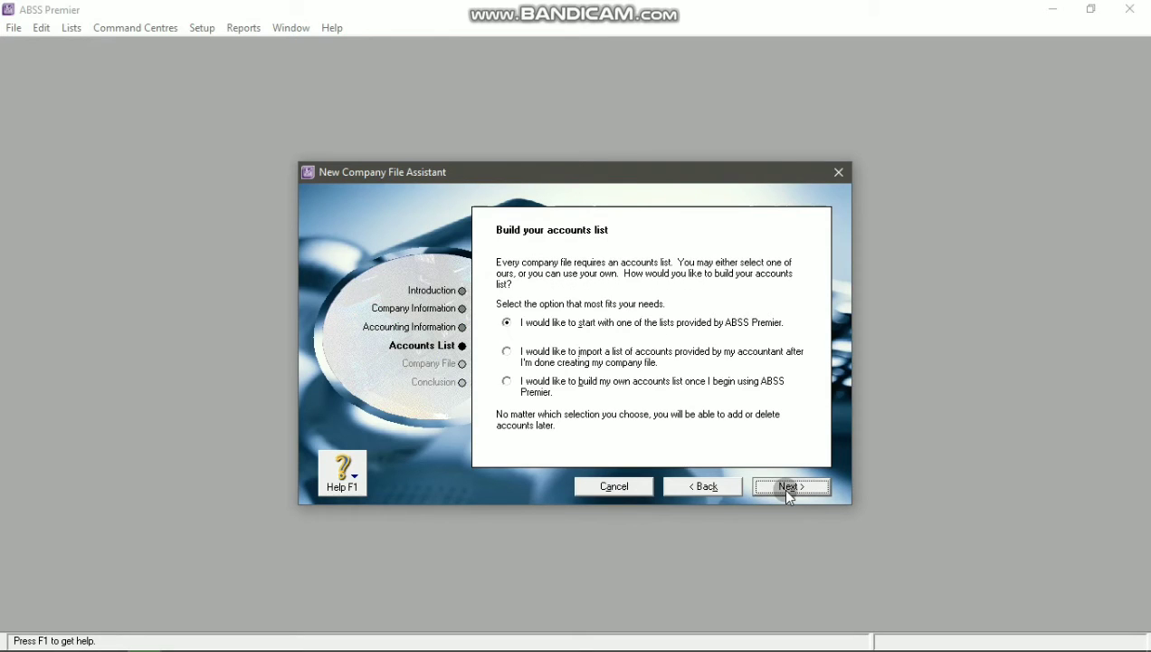
pyautogui.click(508, 323)
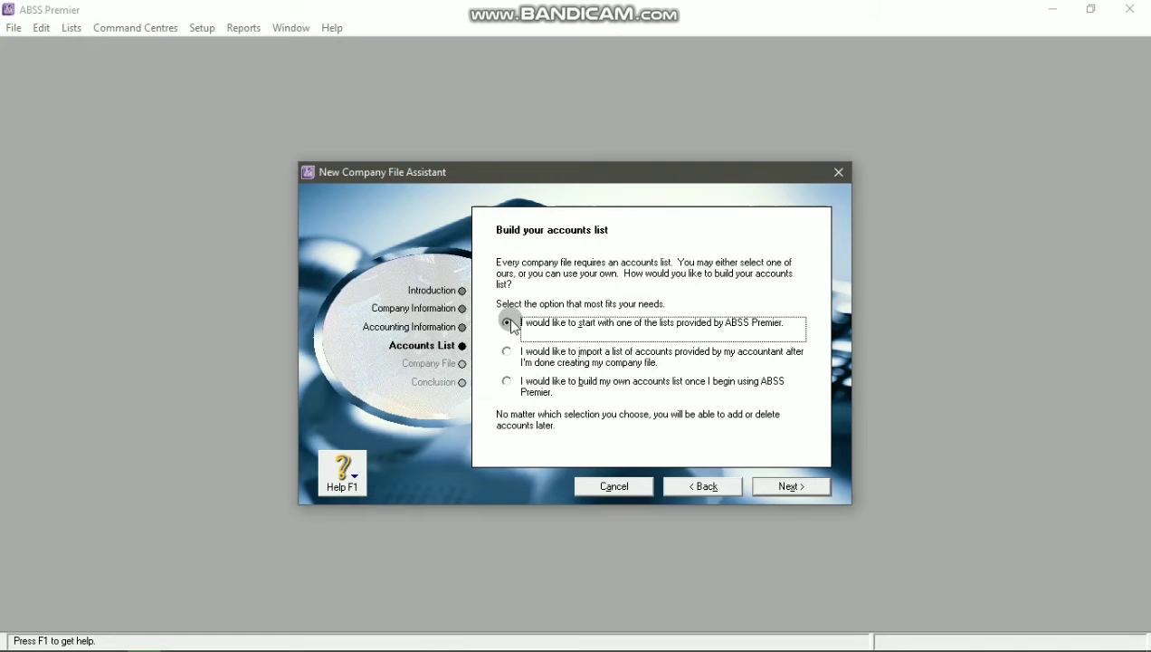
pyautogui.click(801, 489)
pyautogui.click(757, 291)
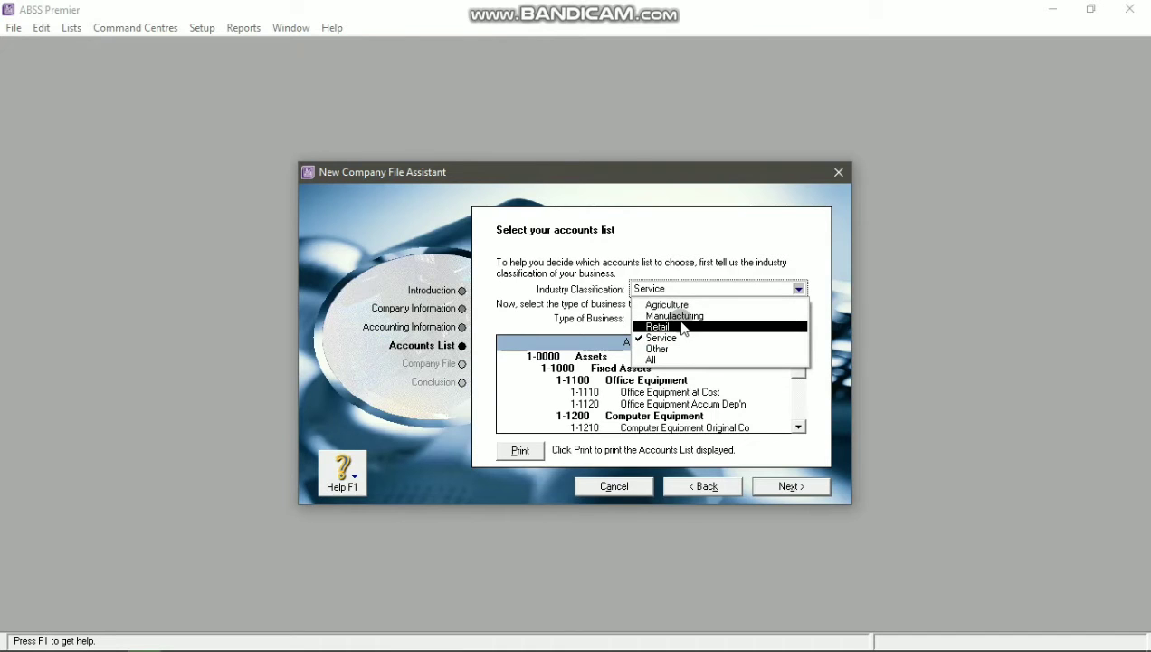
pyautogui.click(684, 327)
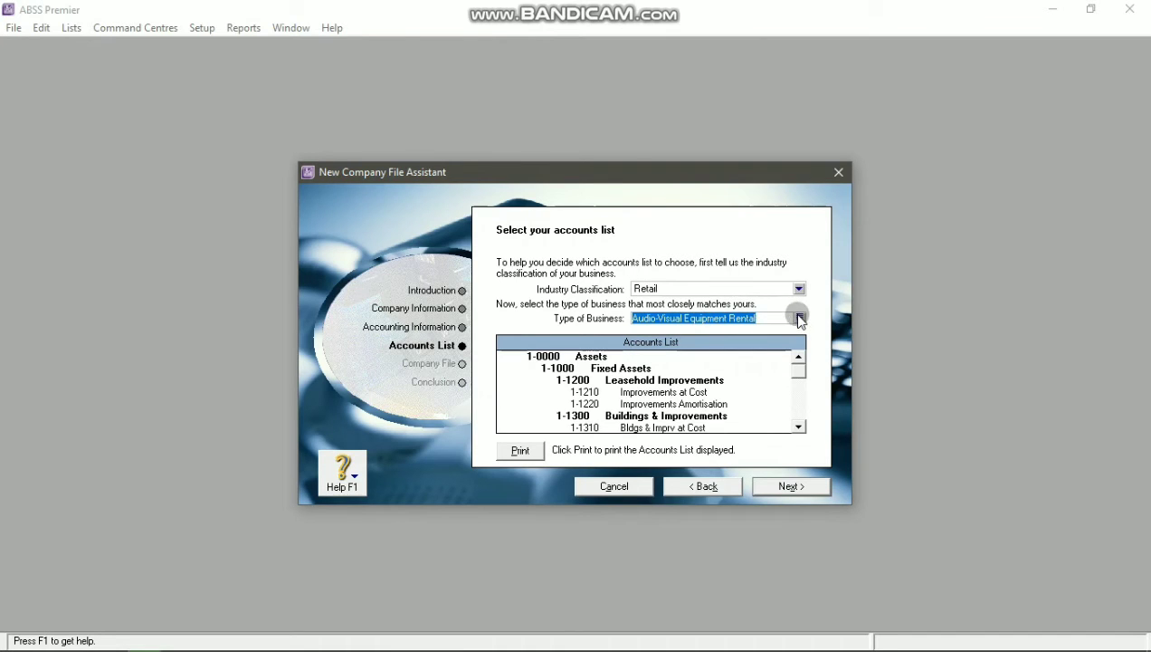
pyautogui.click(801, 318)
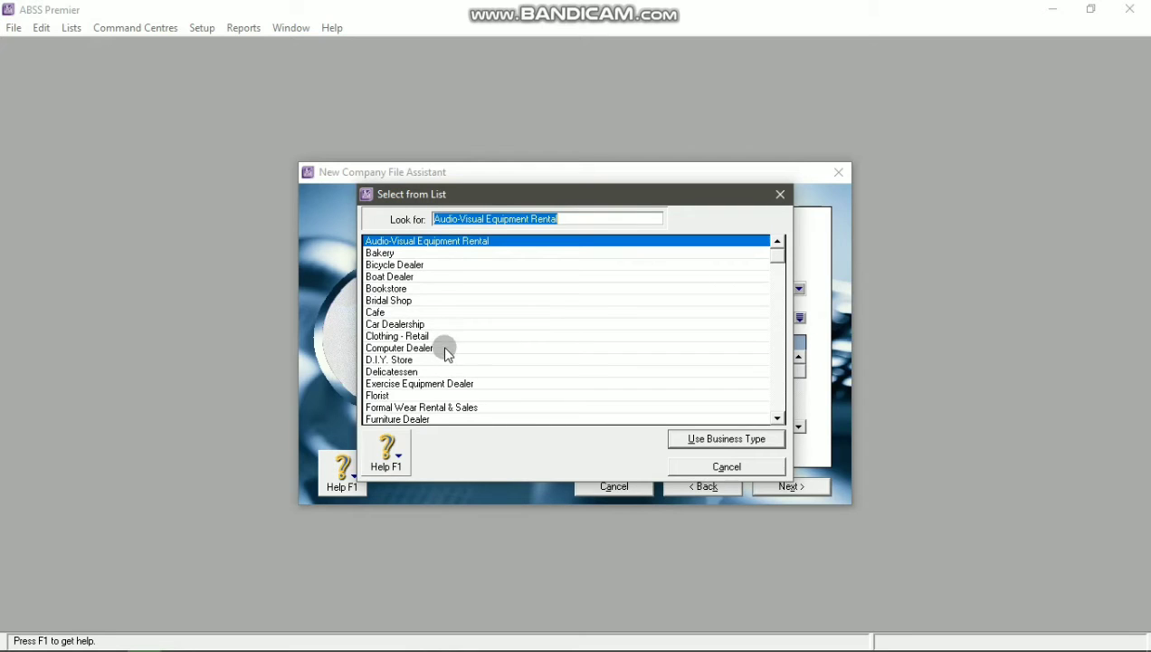
pyautogui.click(445, 349)
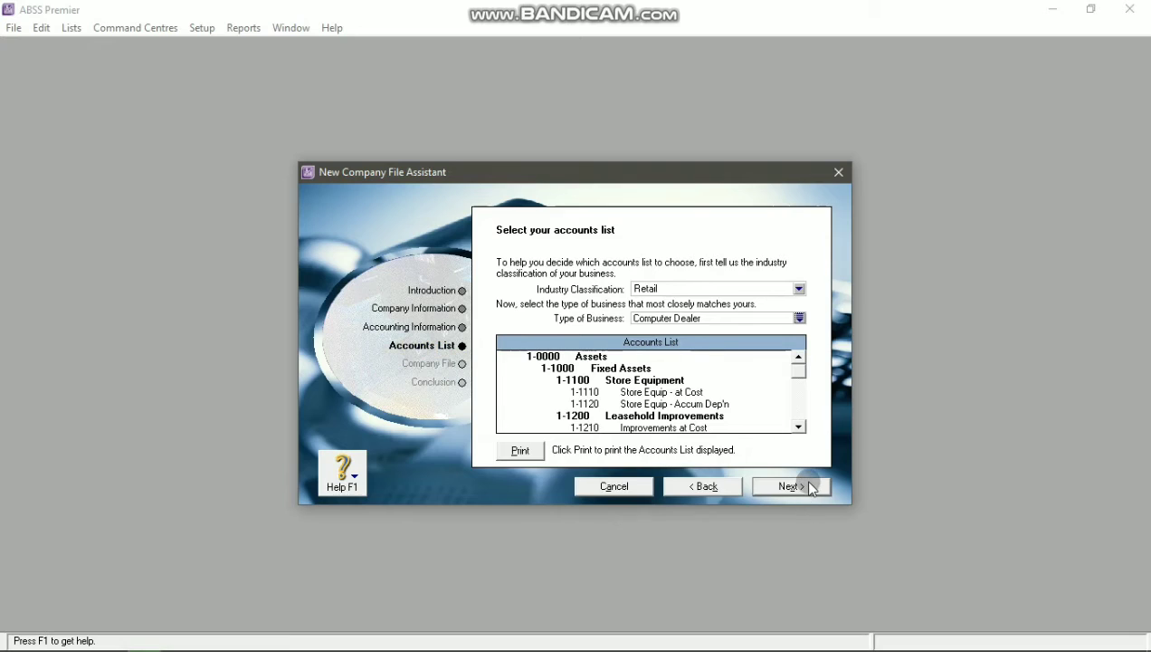
pyautogui.click(792, 487)
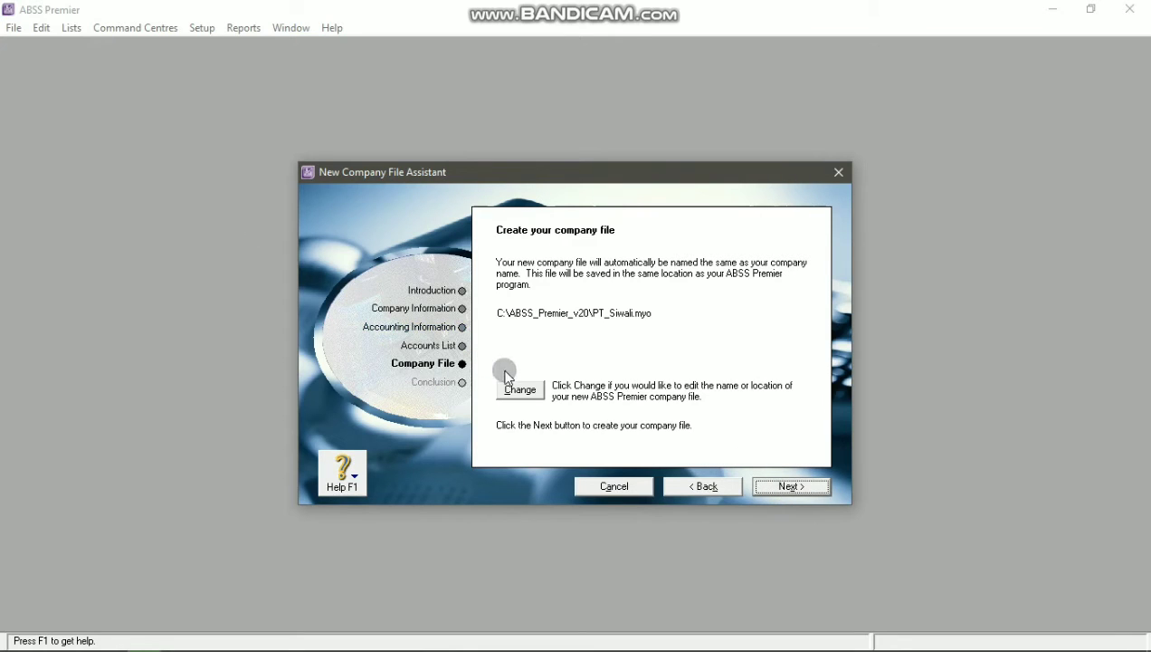
# Step: Create the PT_Siwali.myo company file and enter its Command Centre from the Congratulations page
pyautogui.click(785, 488)
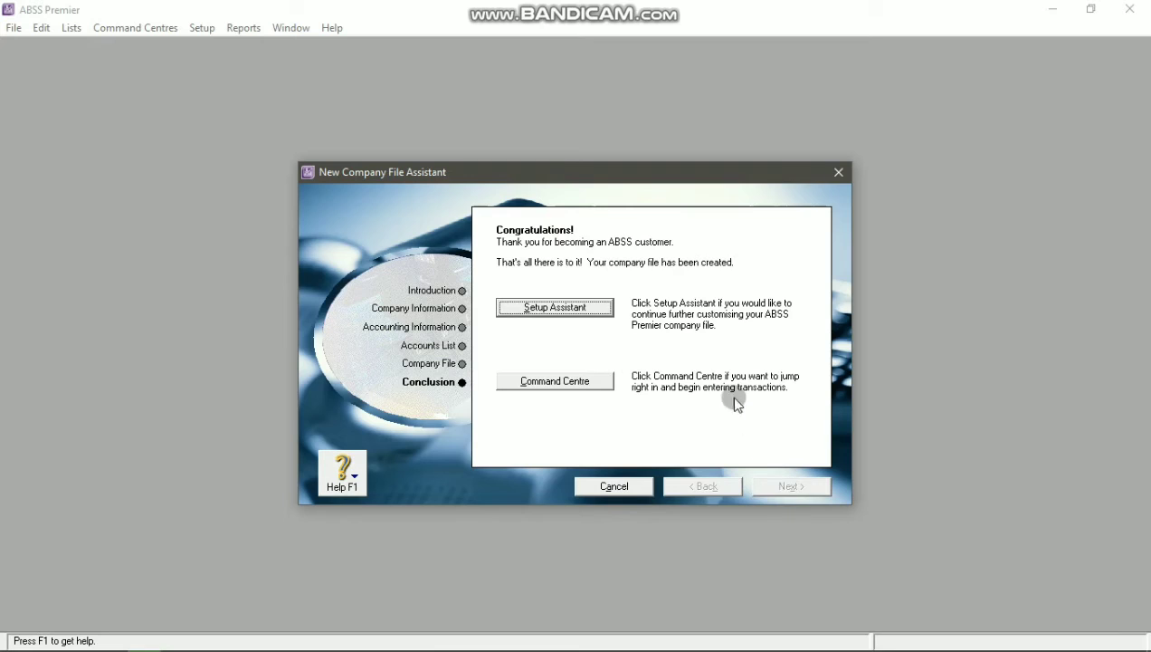
pyautogui.click(607, 380)
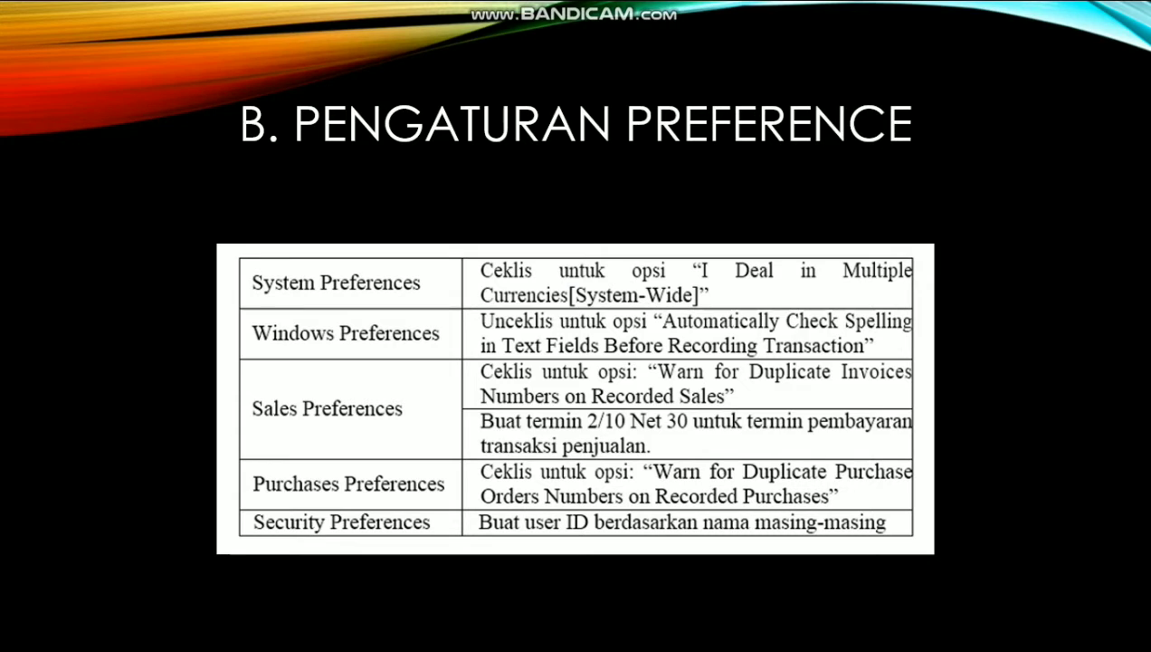
# Step: In Setup > Preferences, tick I Deal in Multiple Currencies and confirm preparing the file
pyautogui.hotkey('alt', 'Tab')
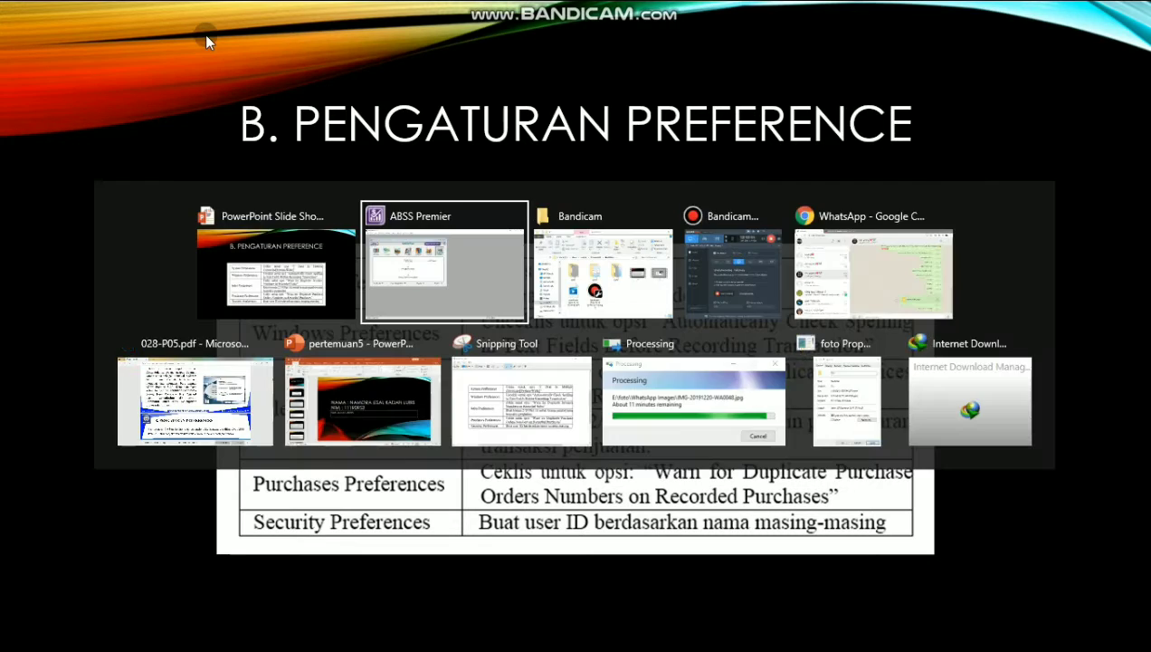
pyautogui.click(205, 32)
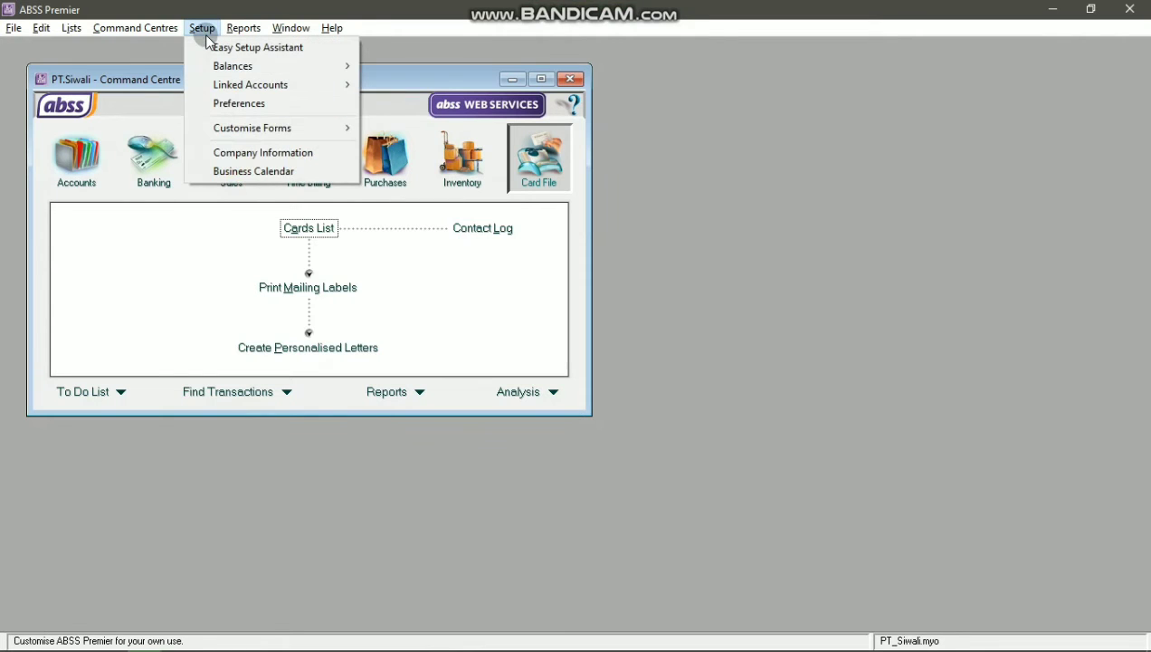
pyautogui.click(251, 107)
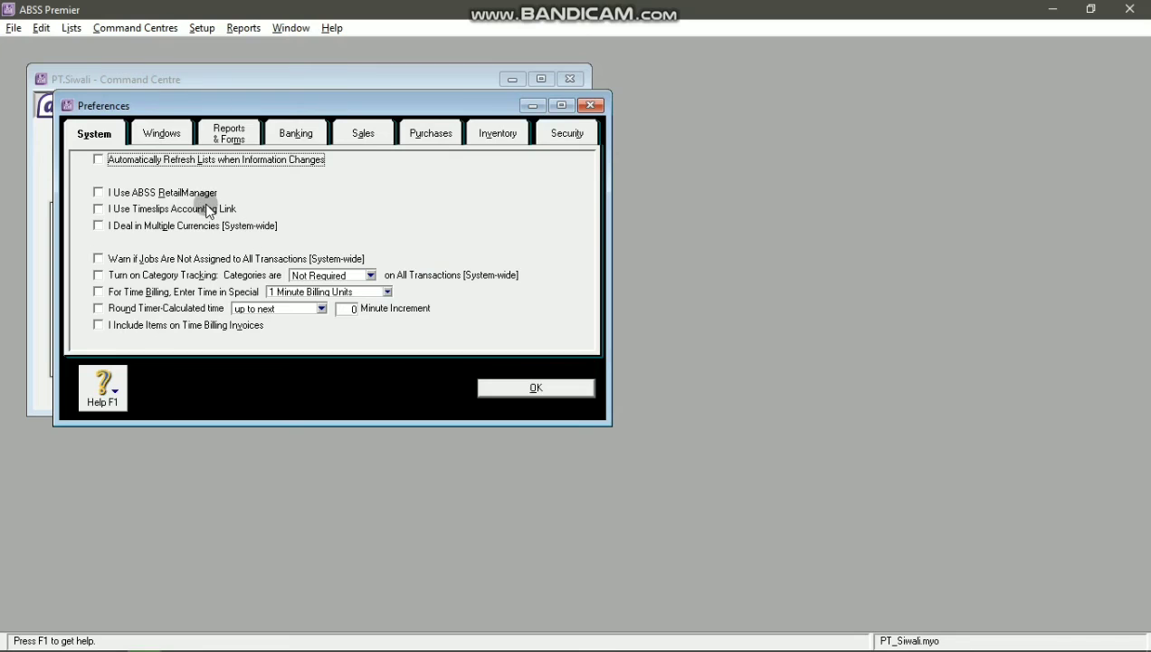
pyautogui.click(184, 232)
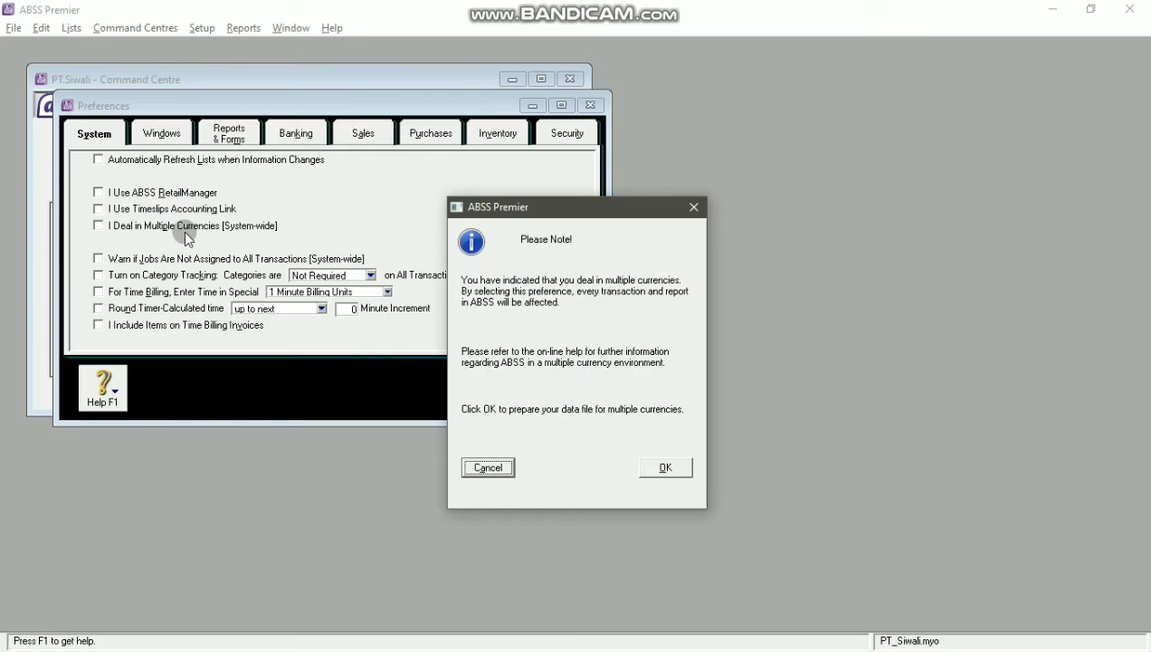
pyautogui.click(660, 465)
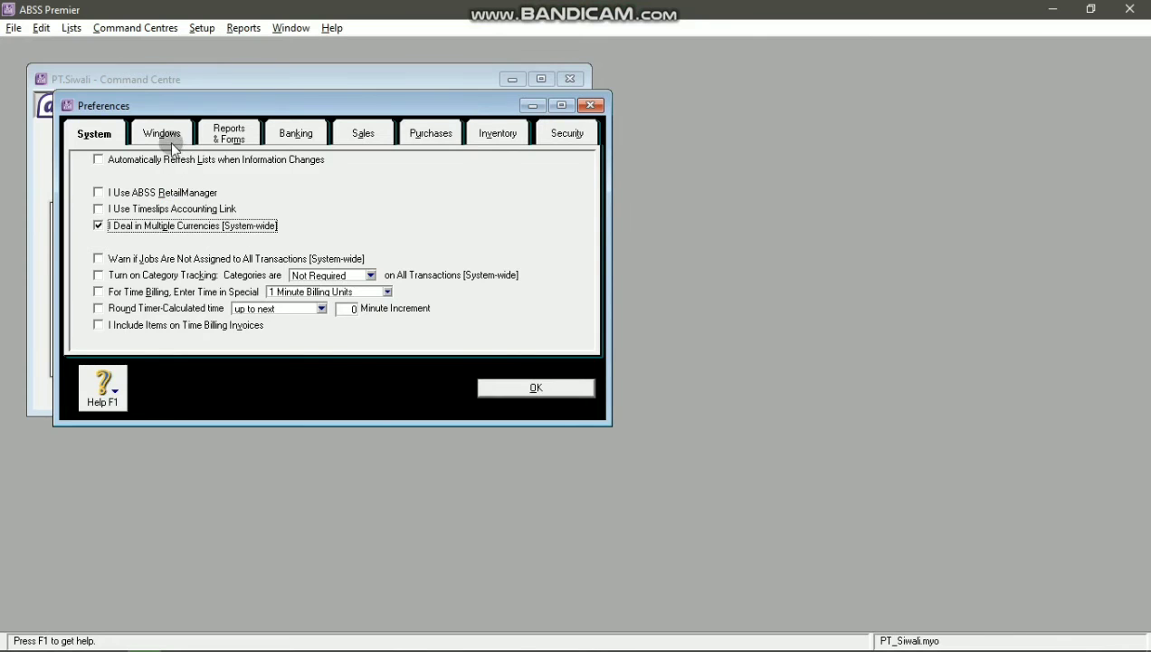
pyautogui.click(162, 134)
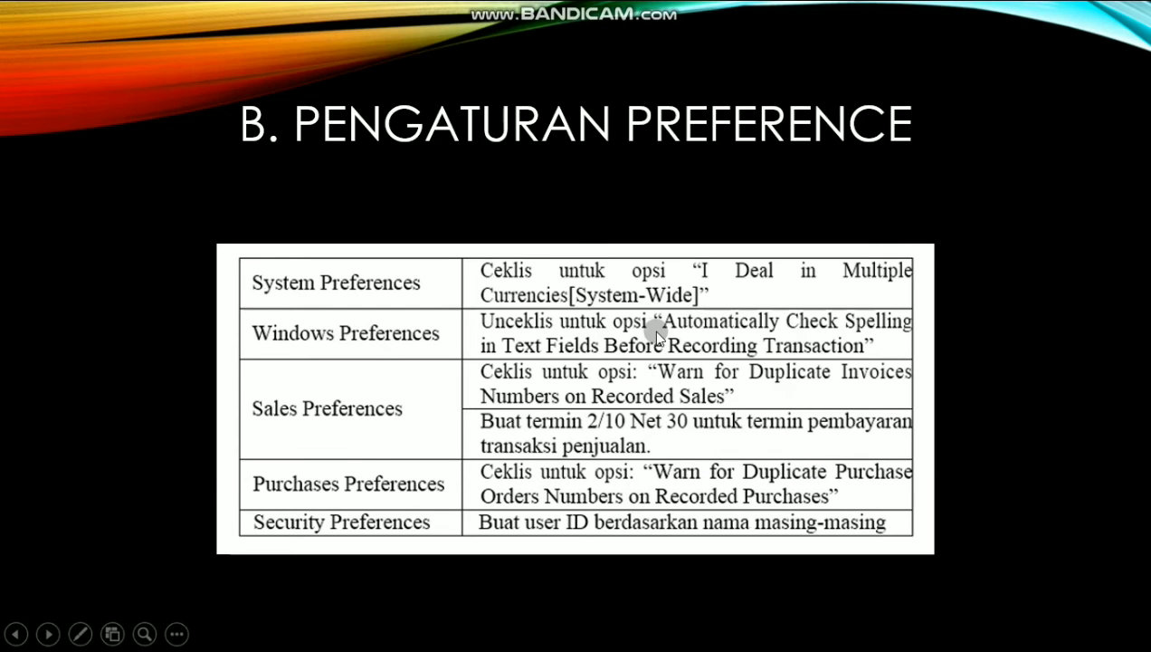
pyautogui.hotkey('alt', 'Tab')
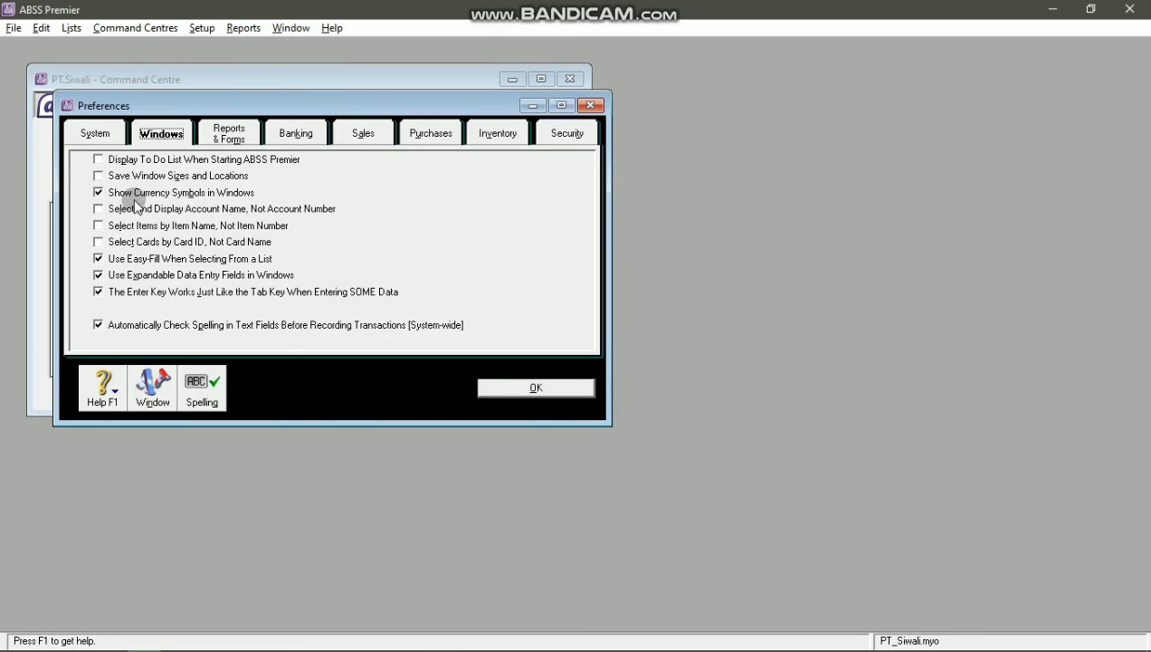
# Step: Untick Automatically Check Spelling on the Windows preferences
pyautogui.click(145, 325)
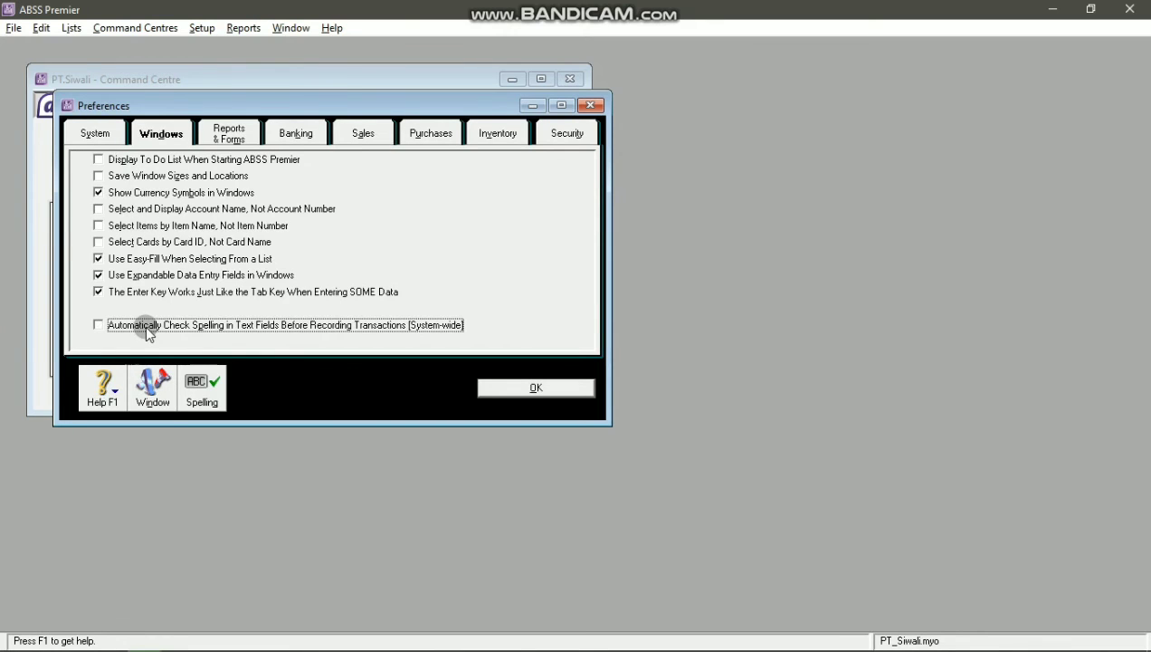
pyautogui.hotkey('alt', 'Tab')
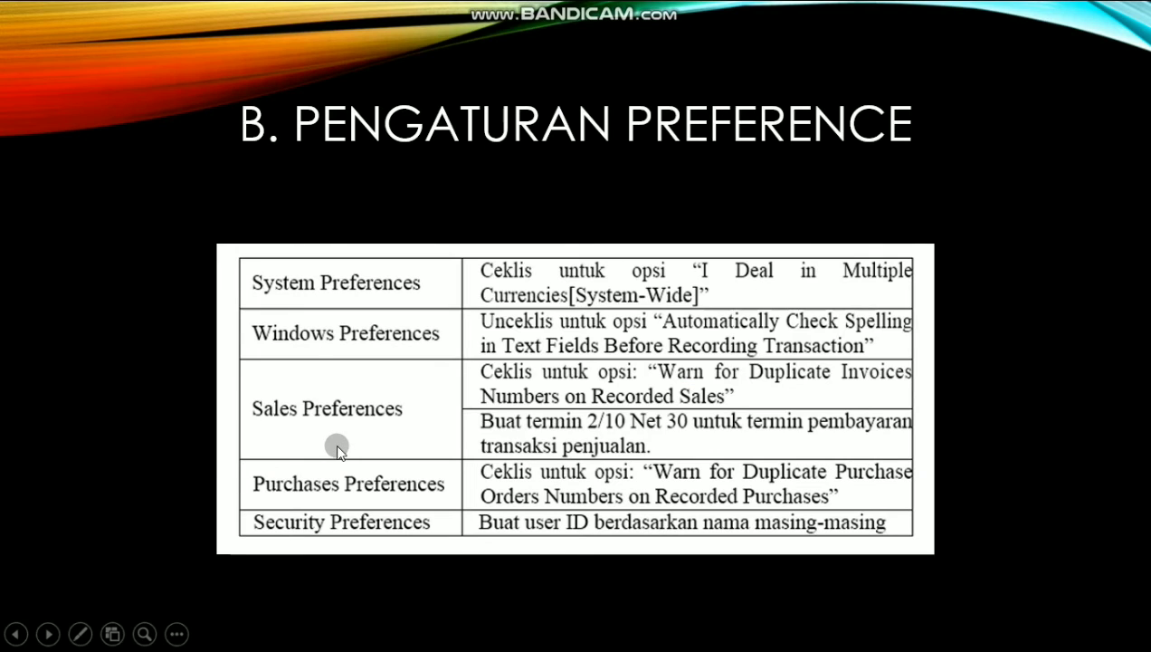
pyautogui.hotkey('alt', 'Tab')
# Step: On the Sales preferences, tick Warn for Duplicate Invoice Numbers
pyautogui.click(384, 134)
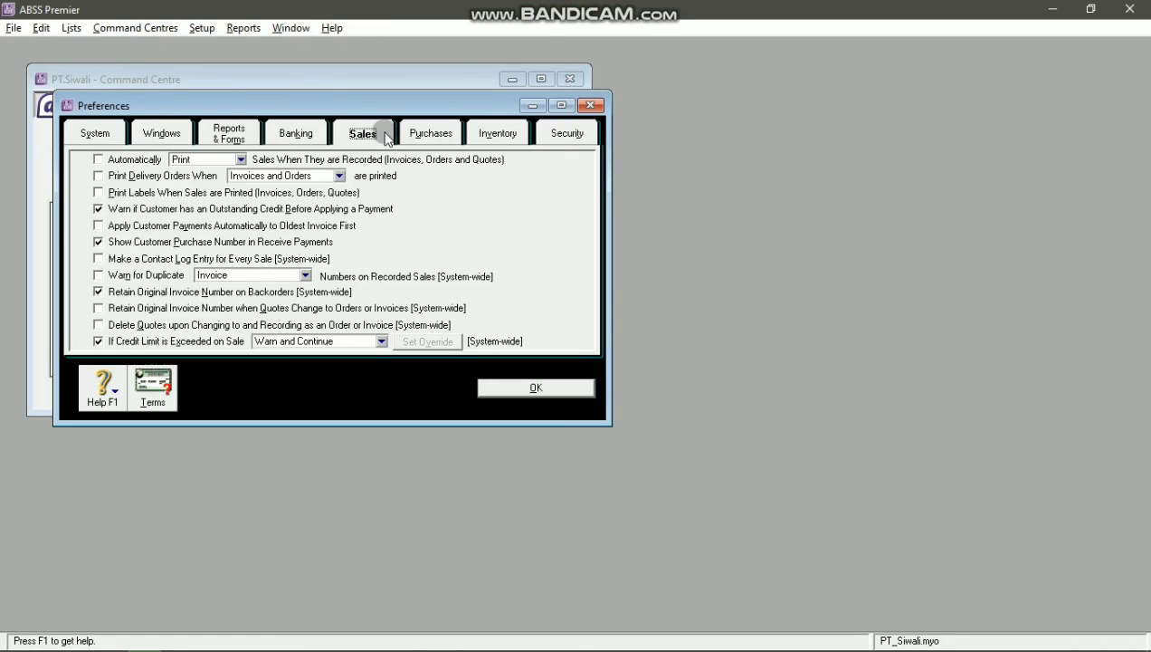
pyautogui.hotkey('alt', 'Tab')
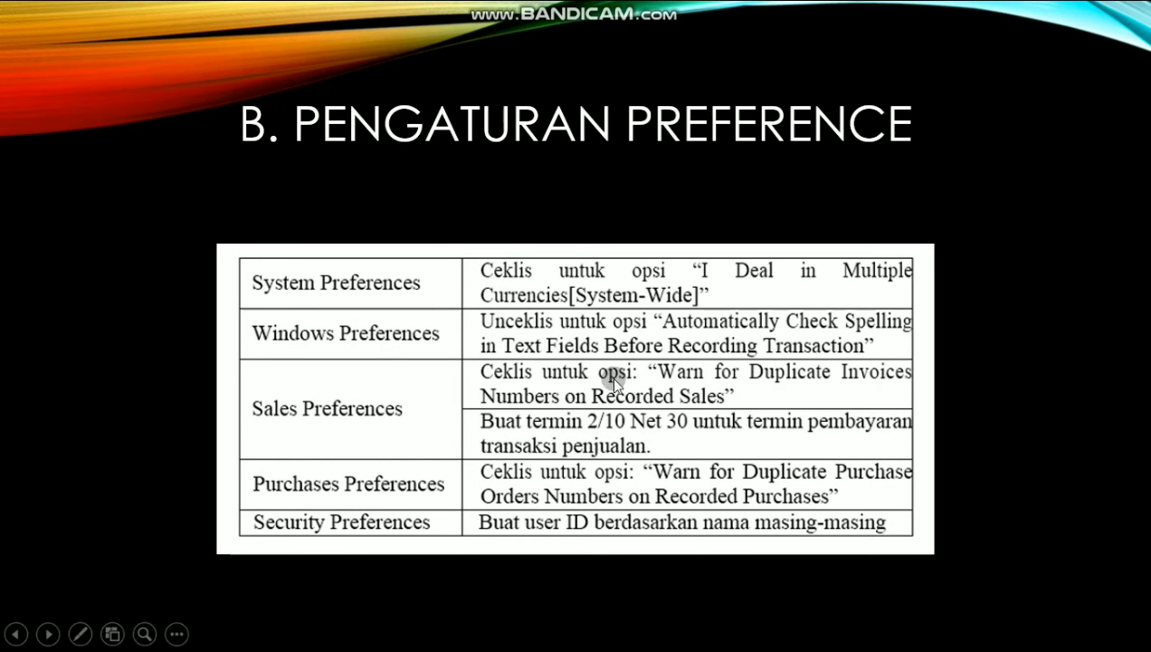
pyautogui.hotkey('alt', 'Tab')
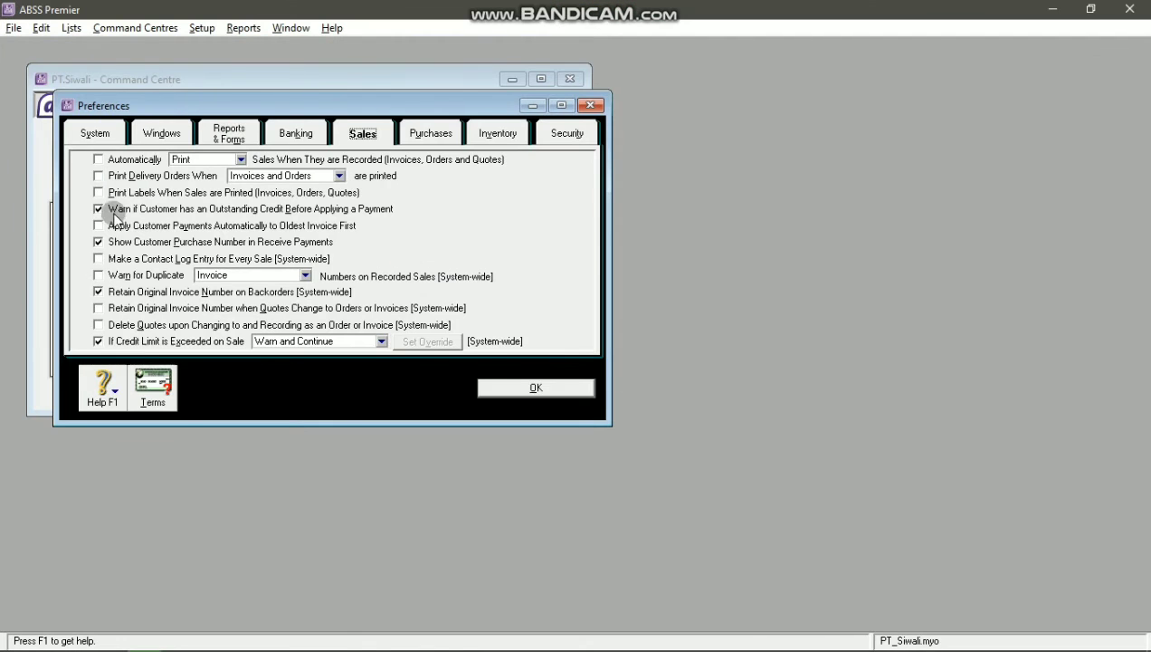
pyautogui.hotkey('alt', 'Tab')
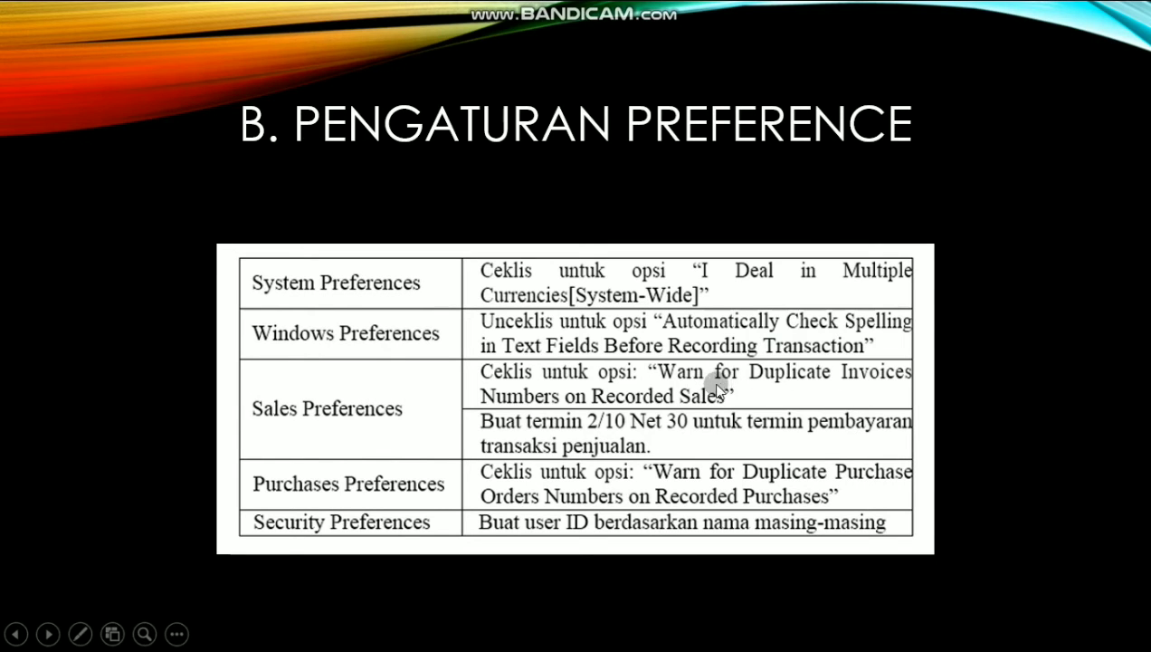
pyautogui.hotkey('alt', 'Tab')
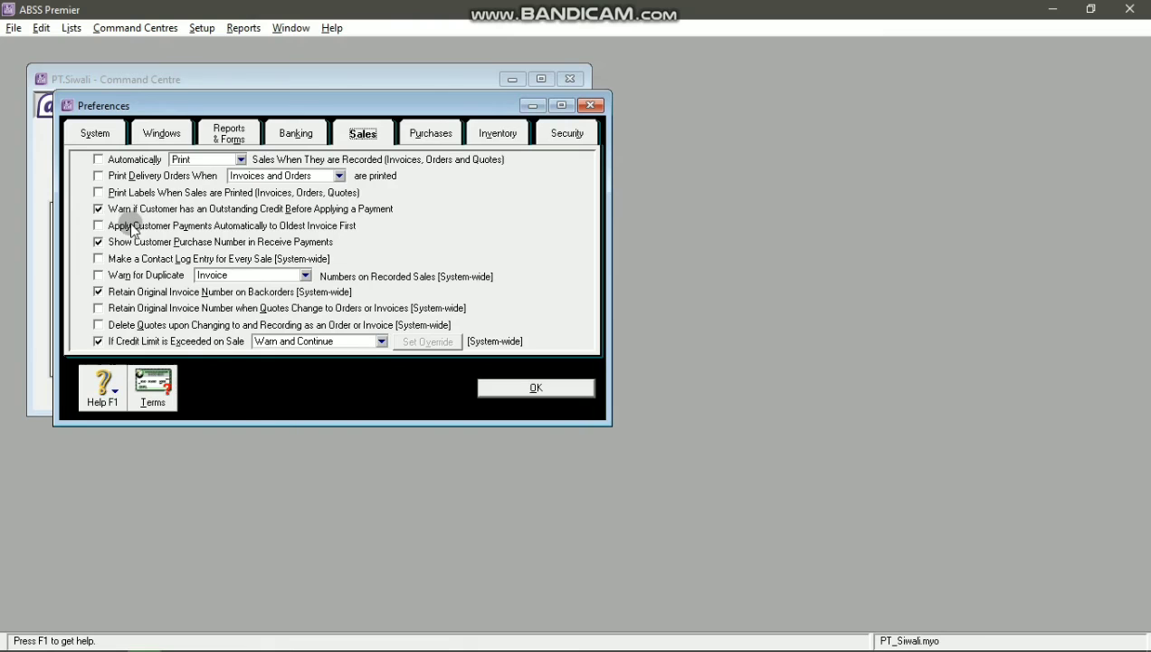
pyautogui.click(138, 277)
pyautogui.hotkey('alt', 'Tab')
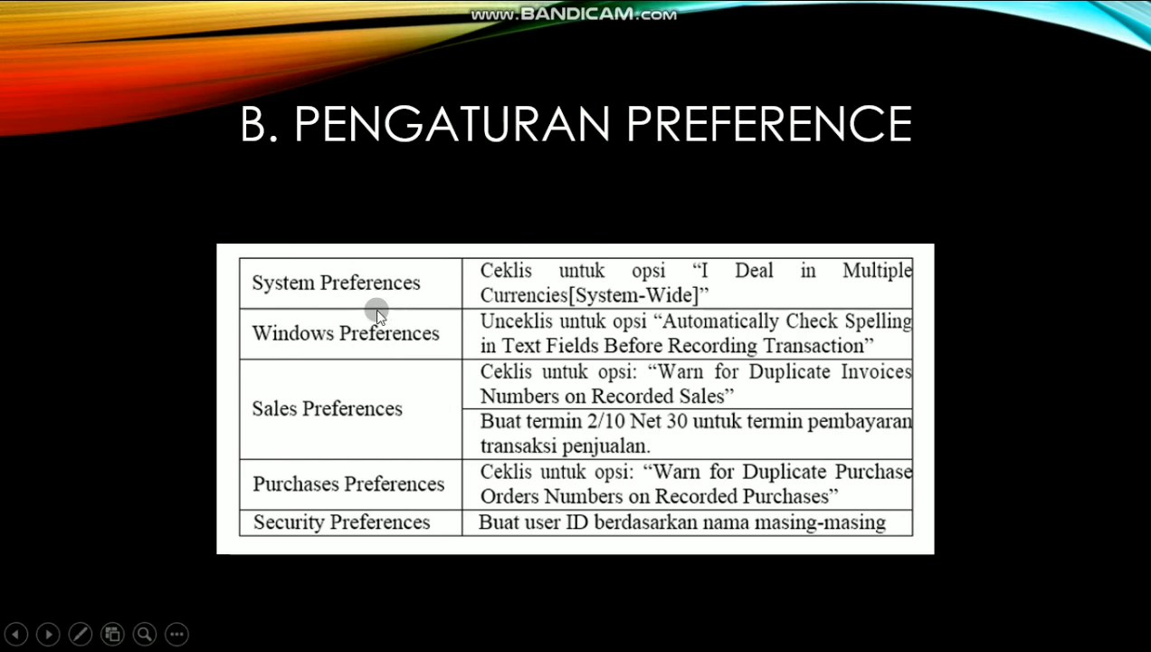
pyautogui.hotkey('alt', 'Tab')
pyautogui.hotkey('alt', 'Tab')
pyautogui.hotkey('alt', 'Tab')
pyautogui.hotkey('alt', 'Tab')
pyautogui.hotkey('alt', 'Tab')
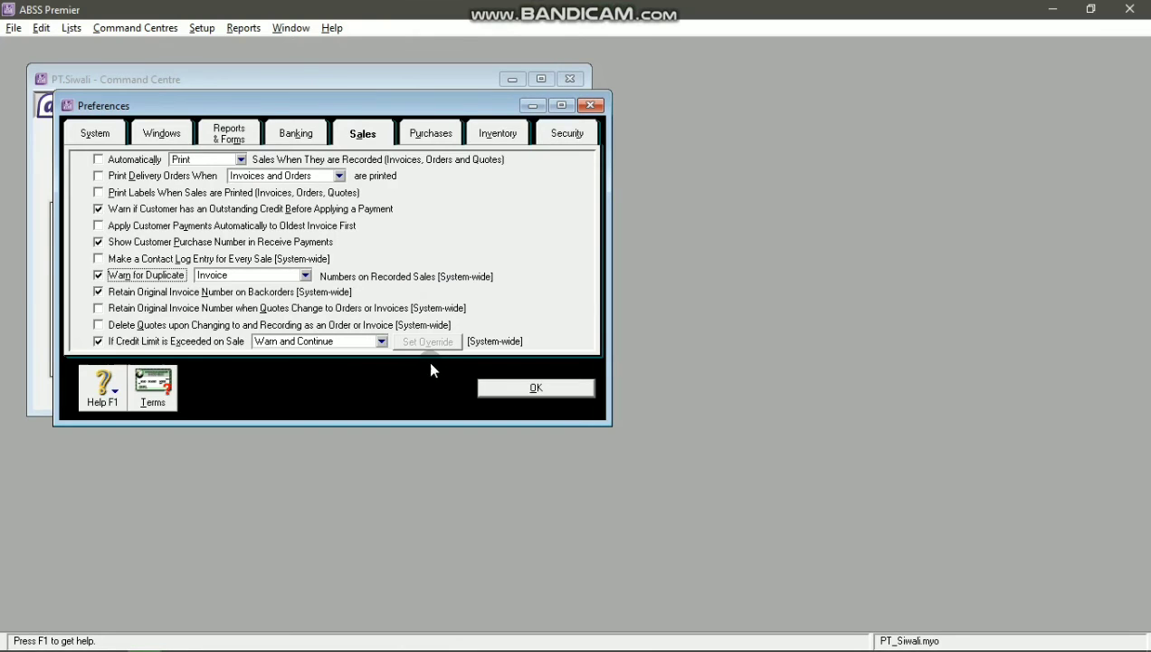
pyautogui.hotkey('alt', 'Tab')
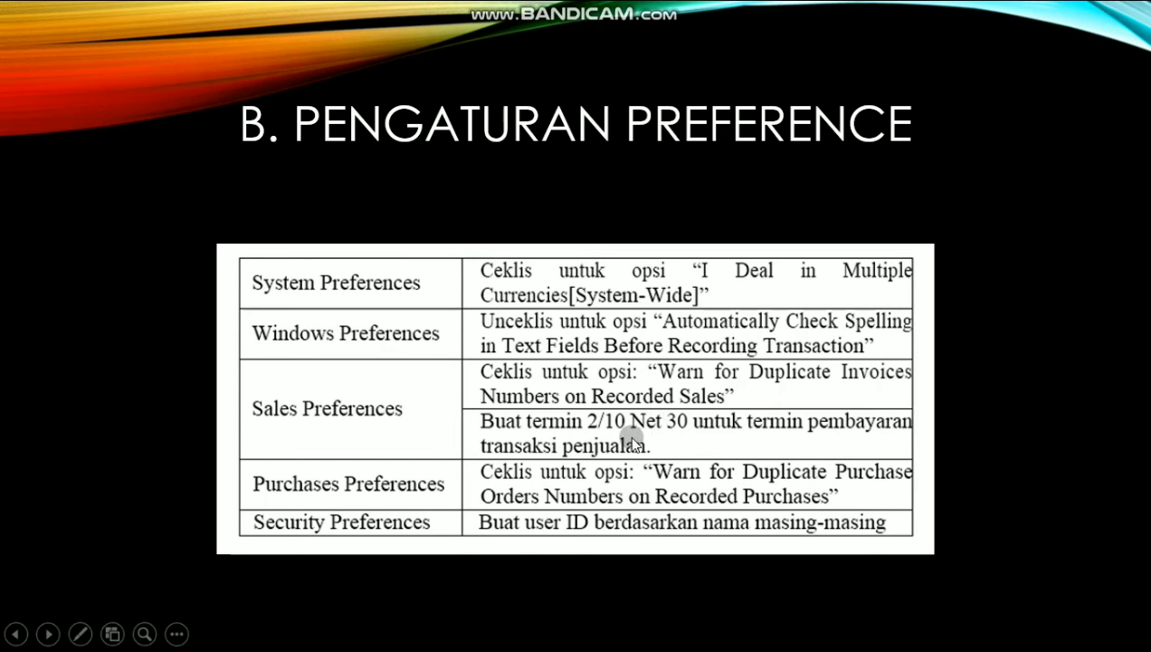
pyautogui.hotkey('alt', 'Tab')
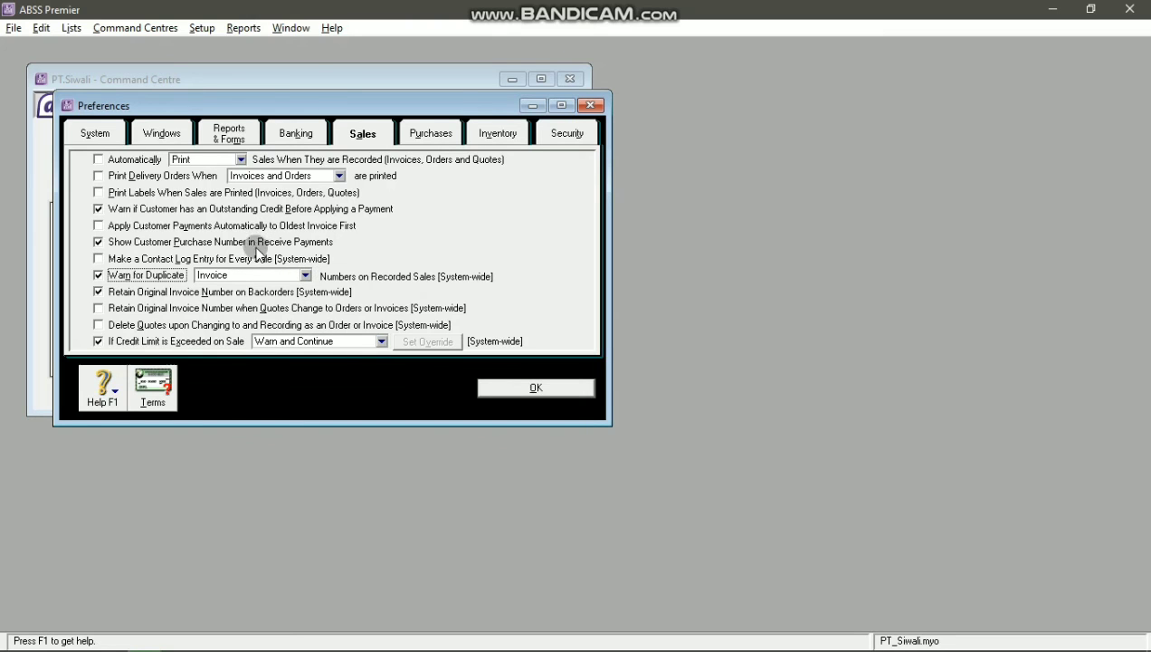
pyautogui.hotkey('alt', 'Tab')
pyautogui.hotkey('alt', 'Tab')
# Step: Make default customer payment due In a Given # of Days
pyautogui.click(159, 385)
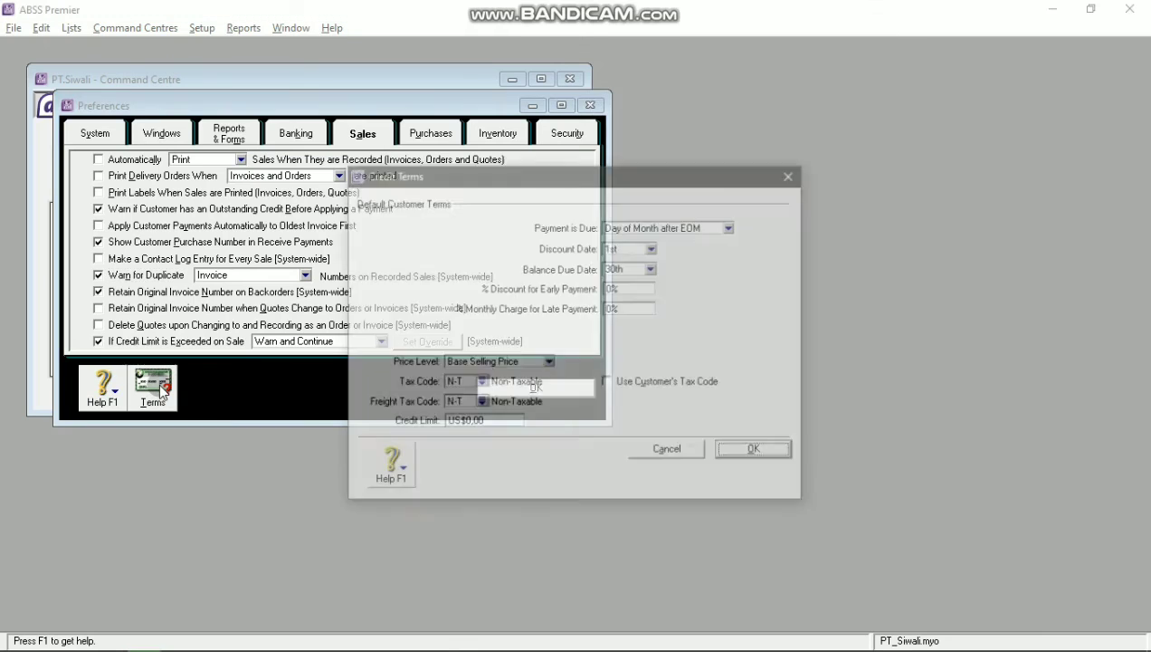
pyautogui.hotkey('alt', 'Tab')
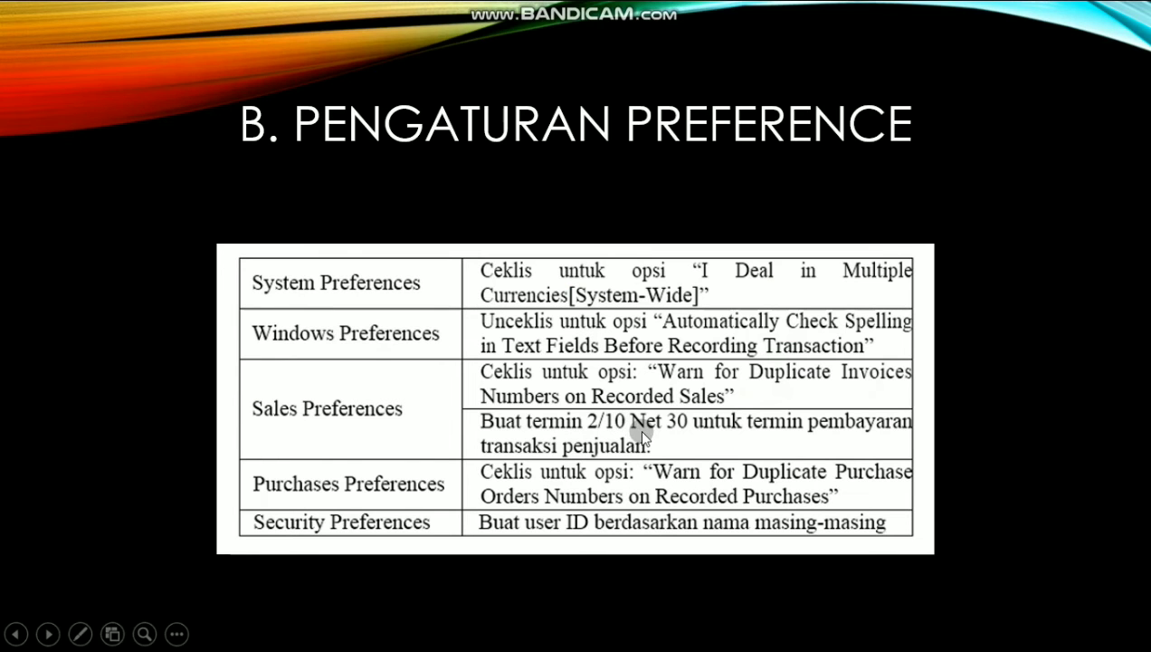
pyautogui.hotkey('alt', 'Tab')
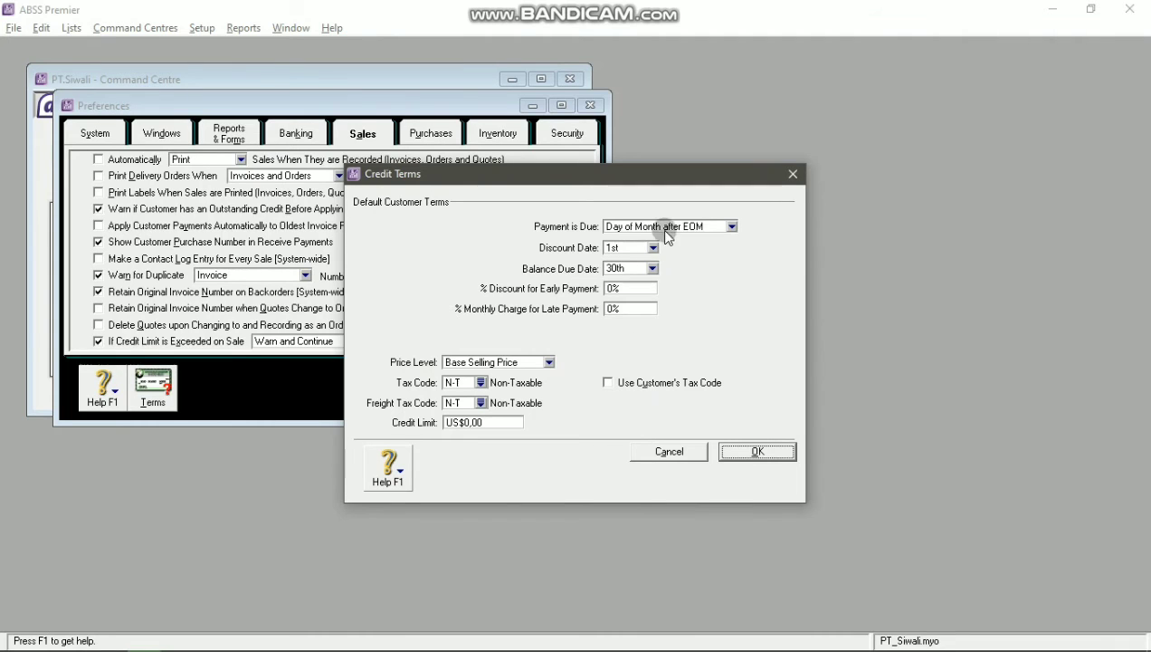
pyautogui.click(694, 230)
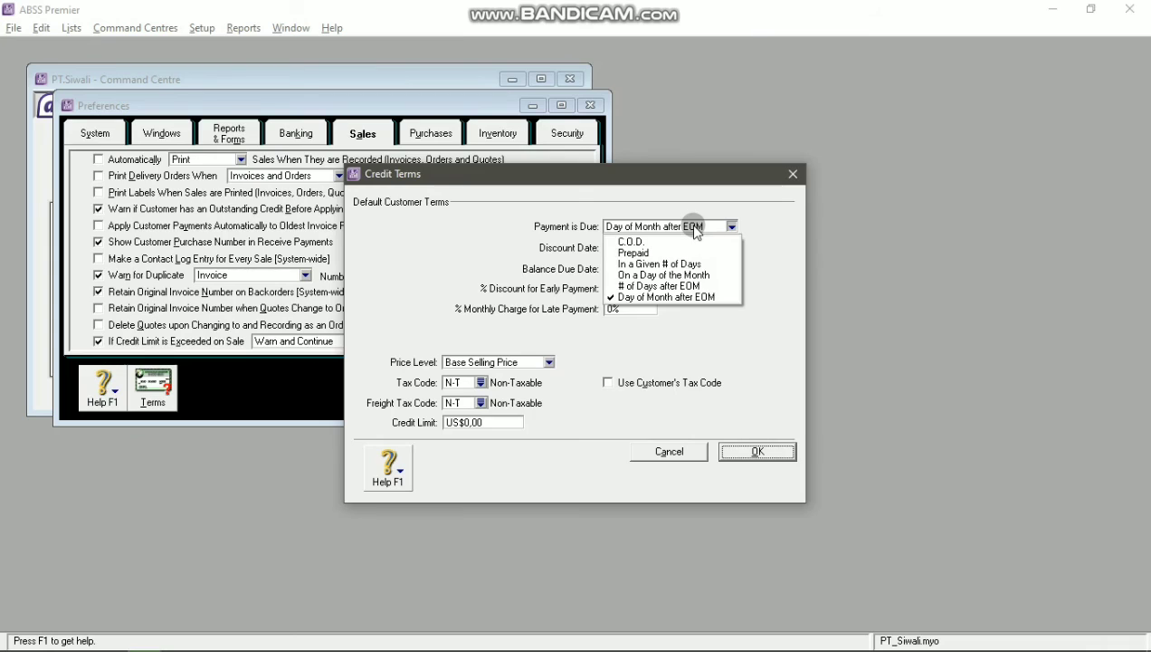
pyautogui.click(688, 275)
pyautogui.click(728, 228)
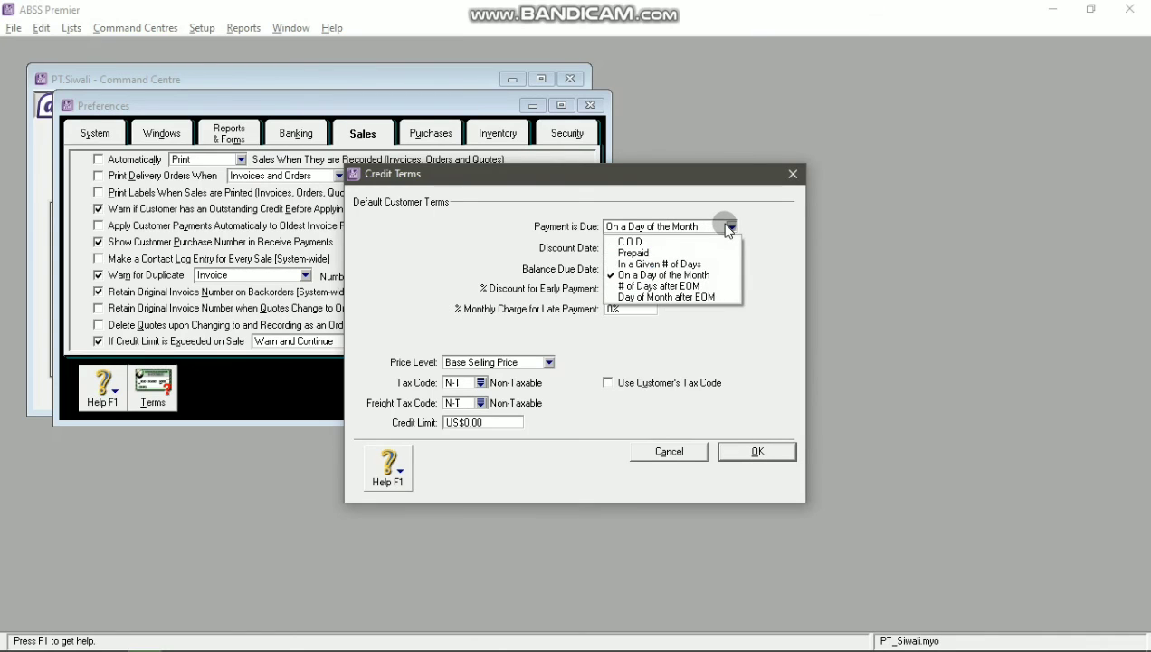
pyautogui.click(678, 264)
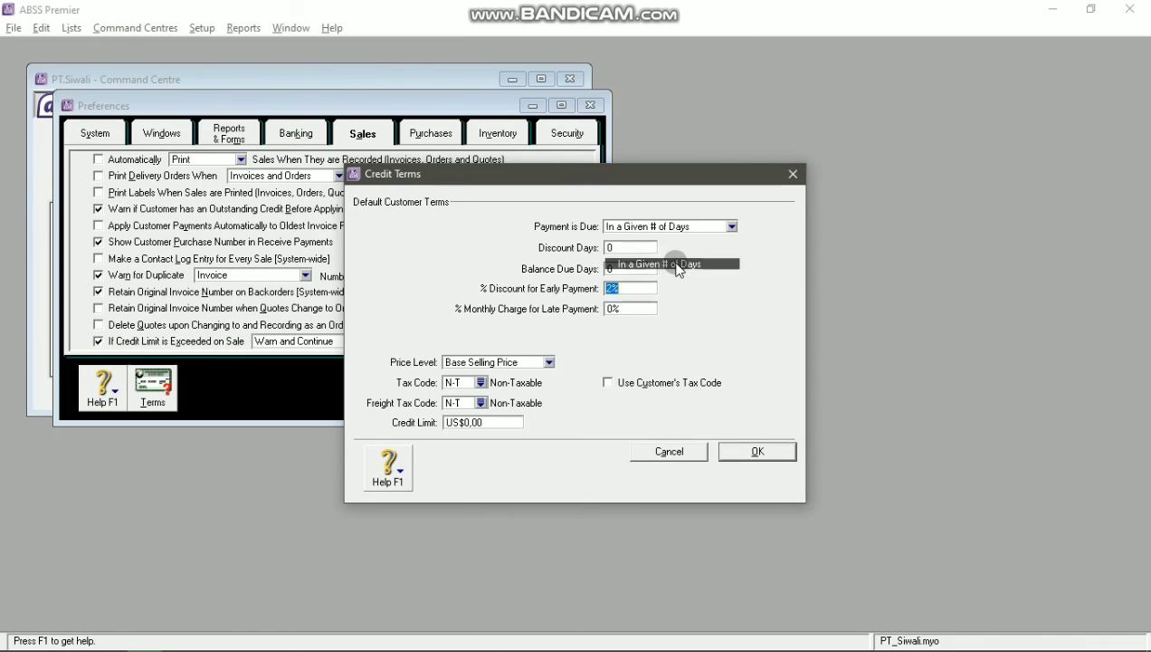
# Step: Enter 10 discount days, 30 balance due days and a 2% early-payment discount, then accept
pyautogui.click(639, 241)
pyautogui.write('10')
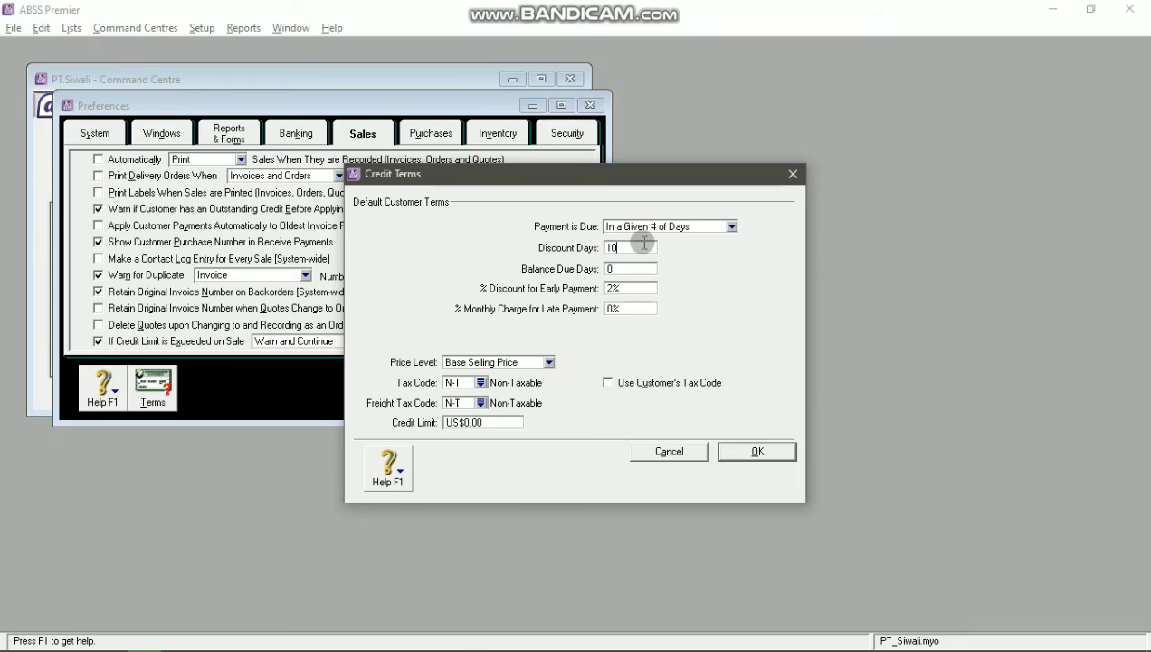
pyautogui.click(645, 265)
pyautogui.write('30')
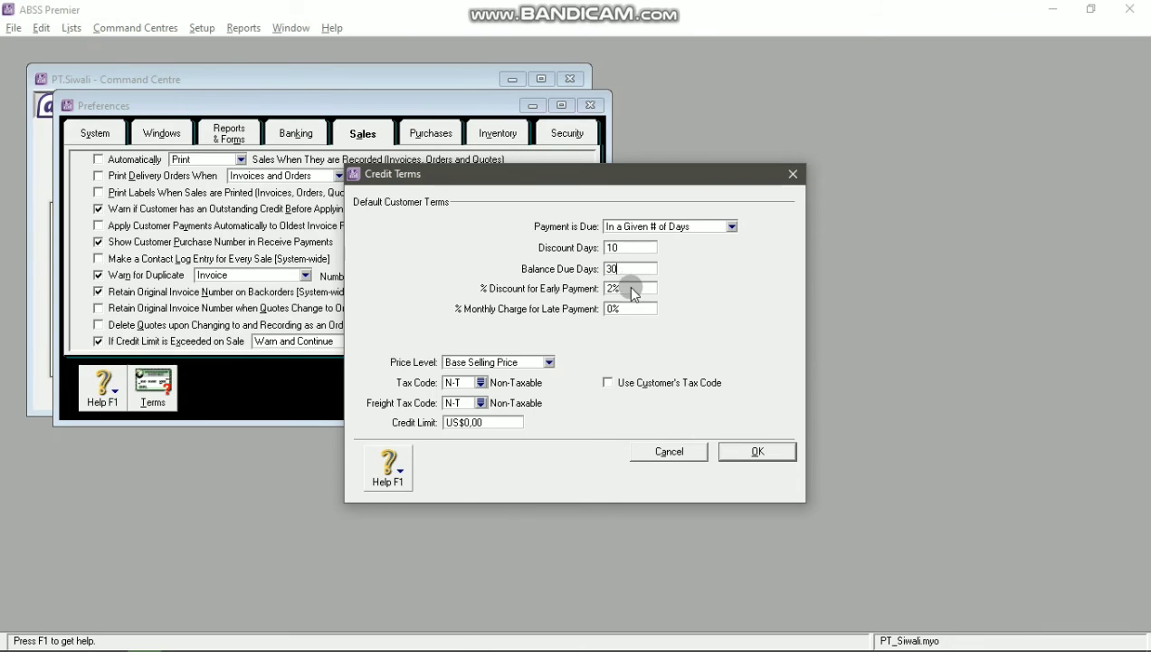
pyautogui.click(632, 287)
pyautogui.click(632, 288)
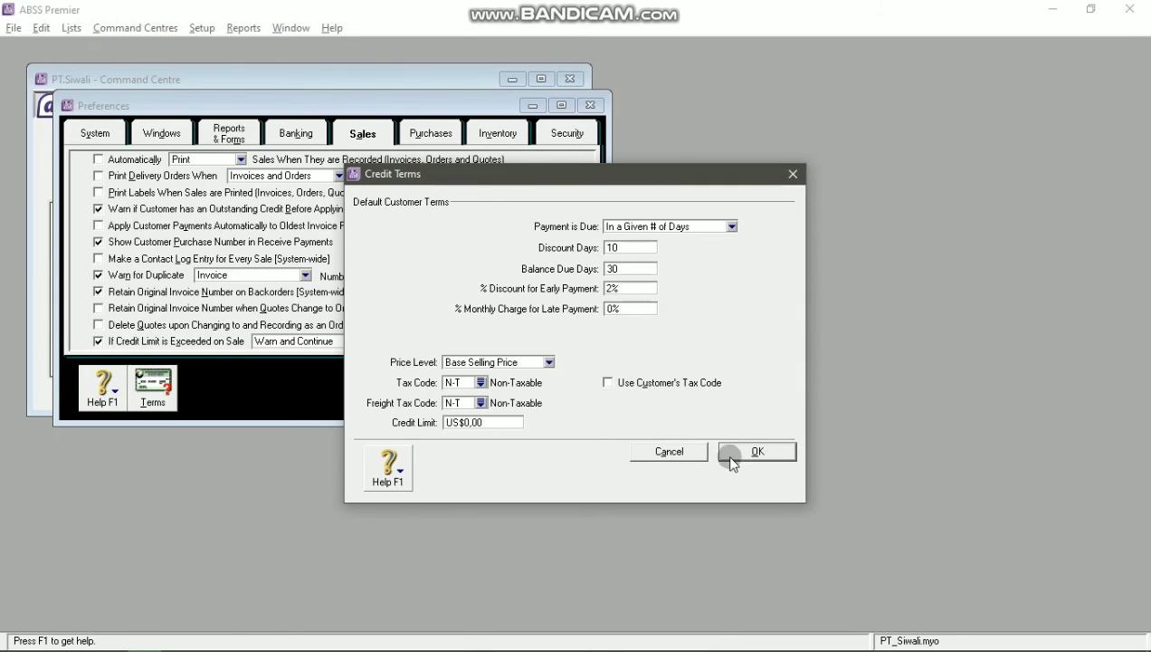
pyautogui.hotkey('alt', 'Tab')
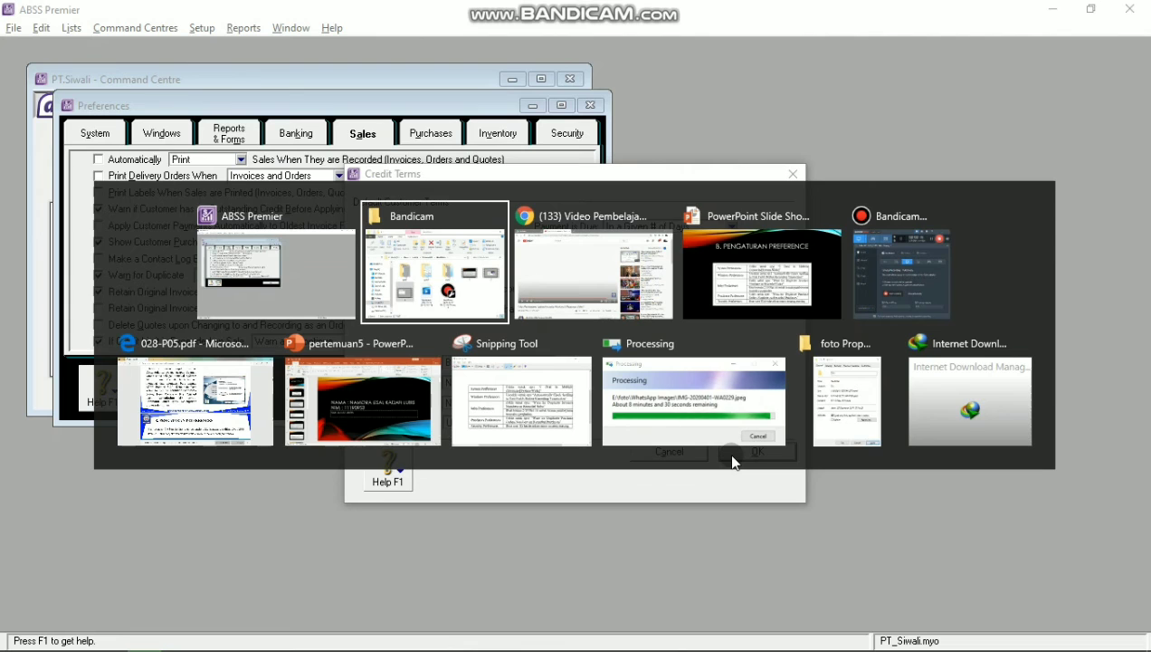
pyautogui.hotkey('alt', 'Tab')
pyautogui.hotkey('alt', 'Tab')
pyautogui.hotkey('alt', 'Tab')
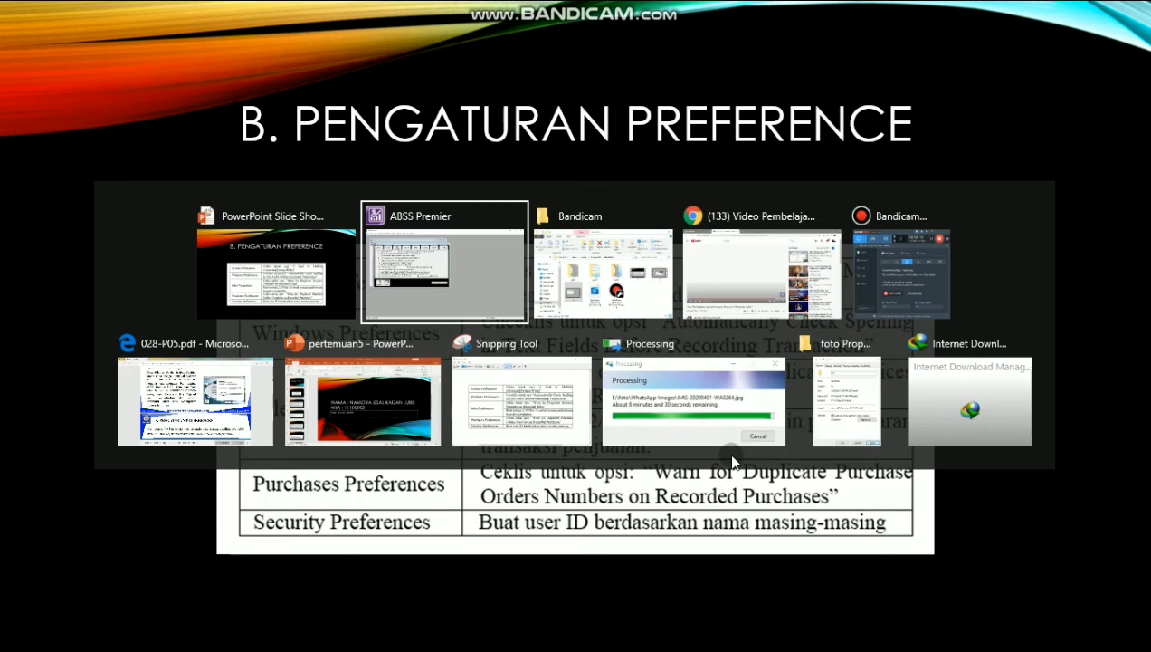
pyautogui.click(740, 453)
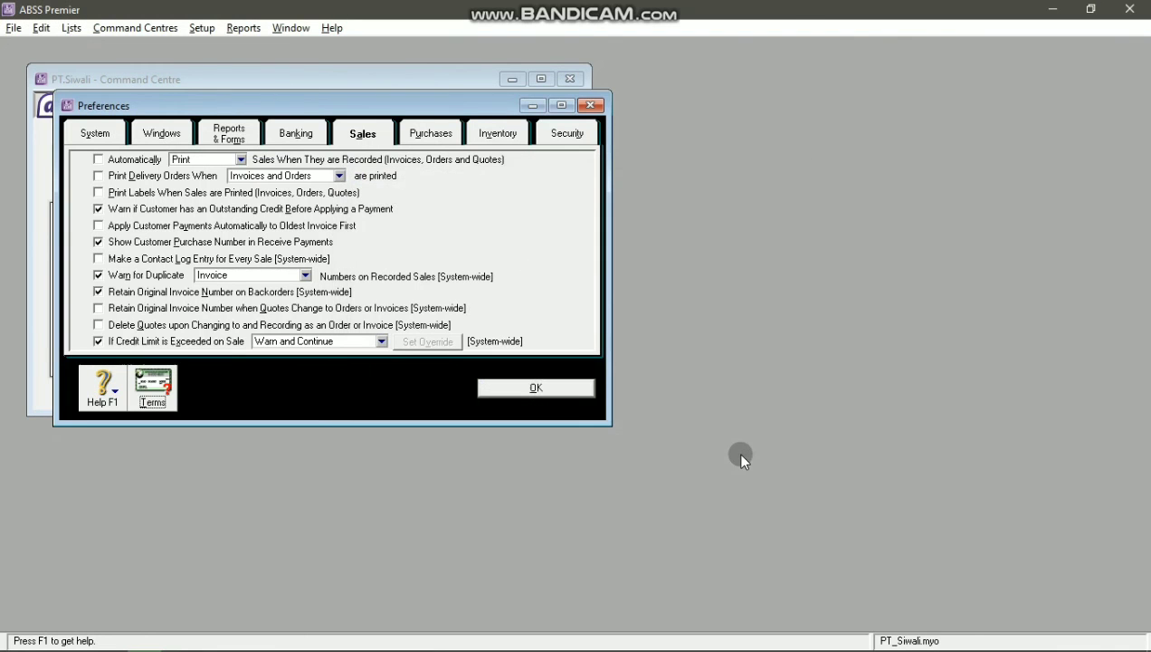
# Step: Tick Warn for Duplicate Purchase Order Numbers on the Purchases preferences
pyautogui.hotkey('alt', 'Tab')
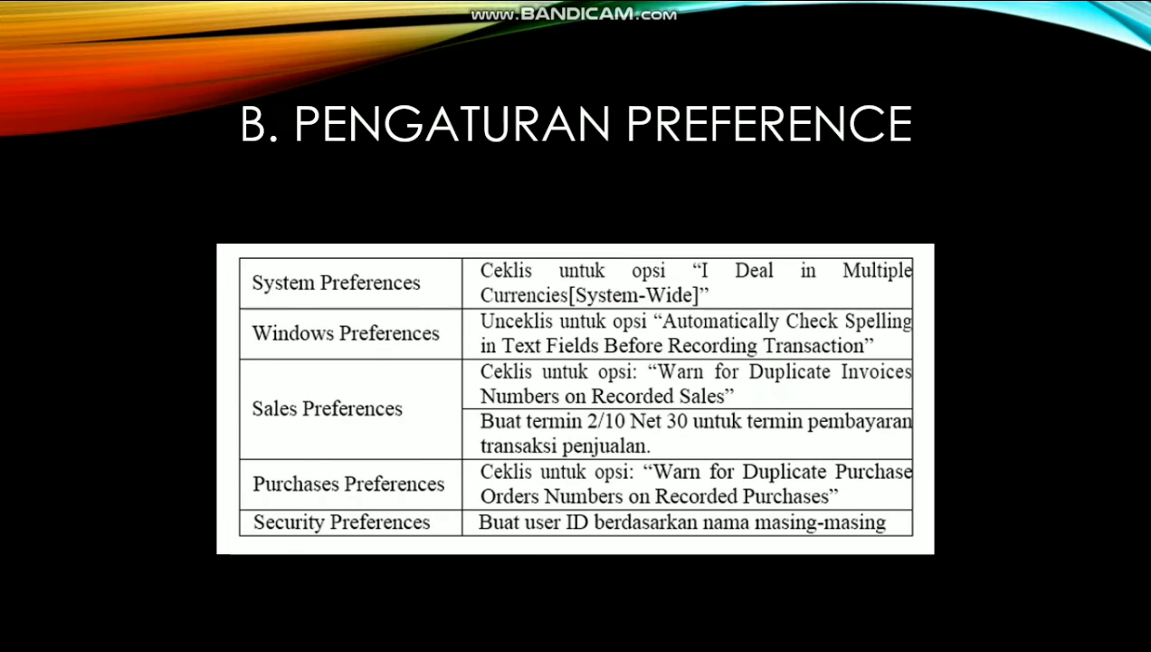
pyautogui.hotkey('alt', 'Tab')
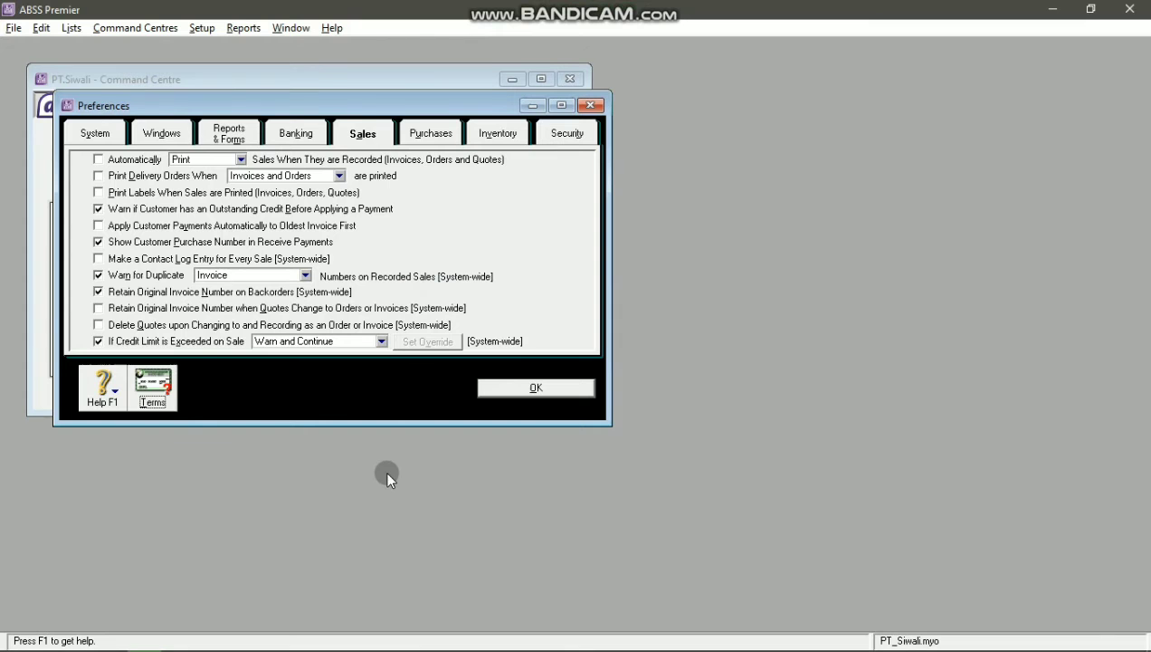
pyautogui.click(418, 137)
pyautogui.hotkey('alt', 'Tab')
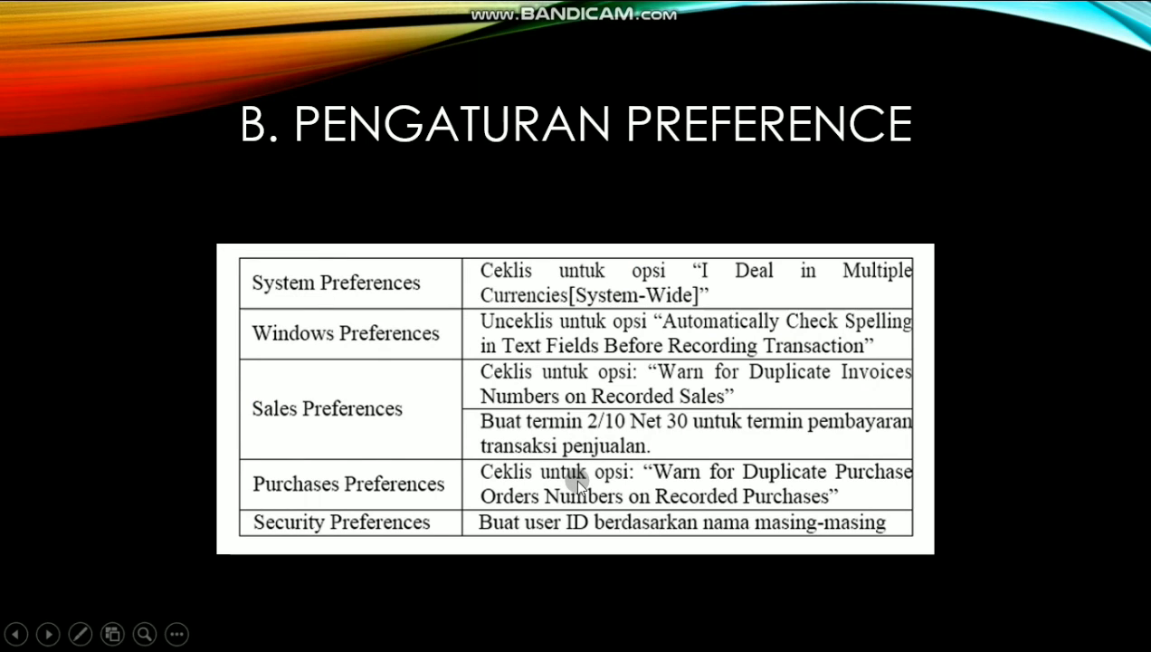
pyautogui.hotkey('alt', 'Tab')
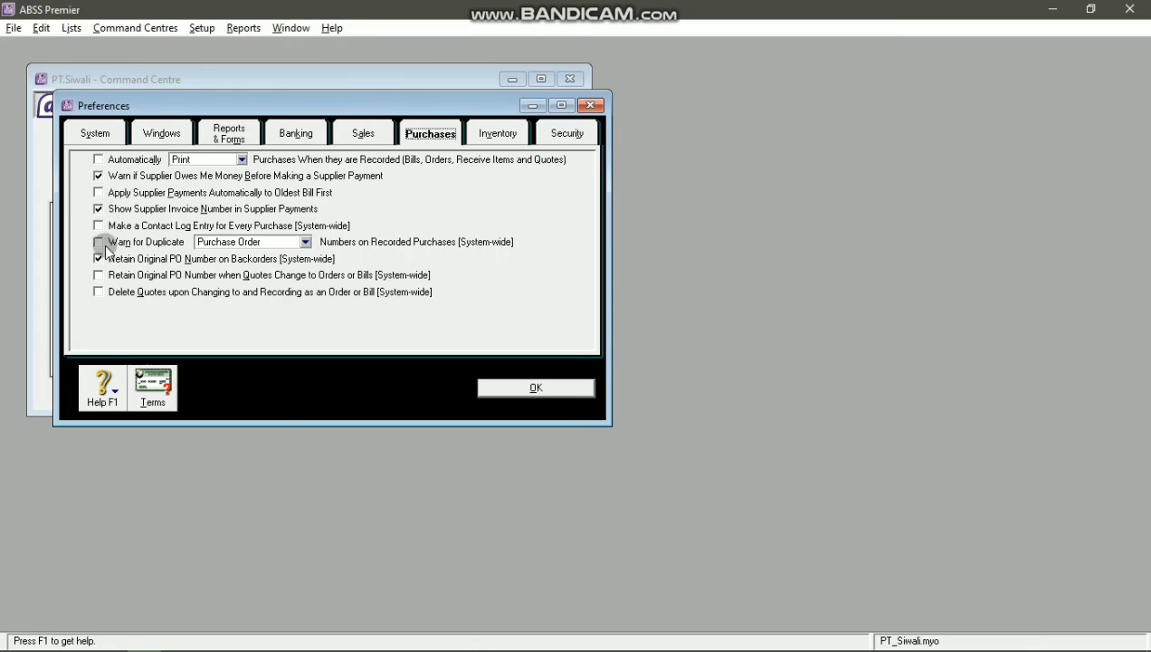
pyautogui.click(113, 245)
pyautogui.hotkey('alt', 'Tab')
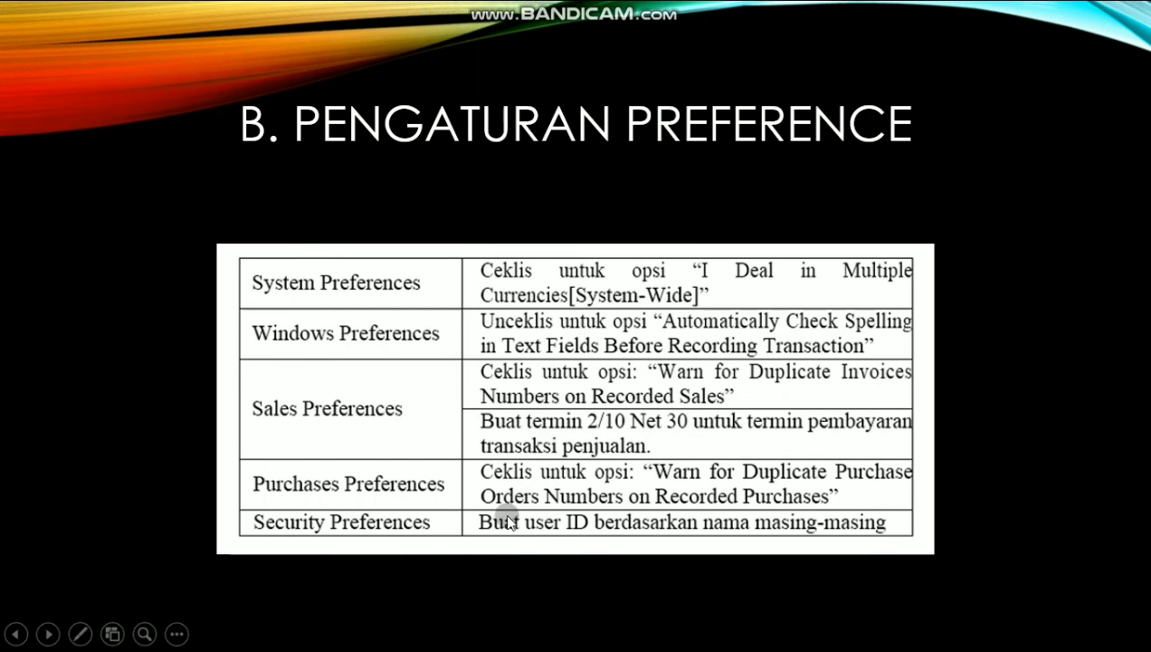
pyautogui.hotkey('alt', 'Tab')
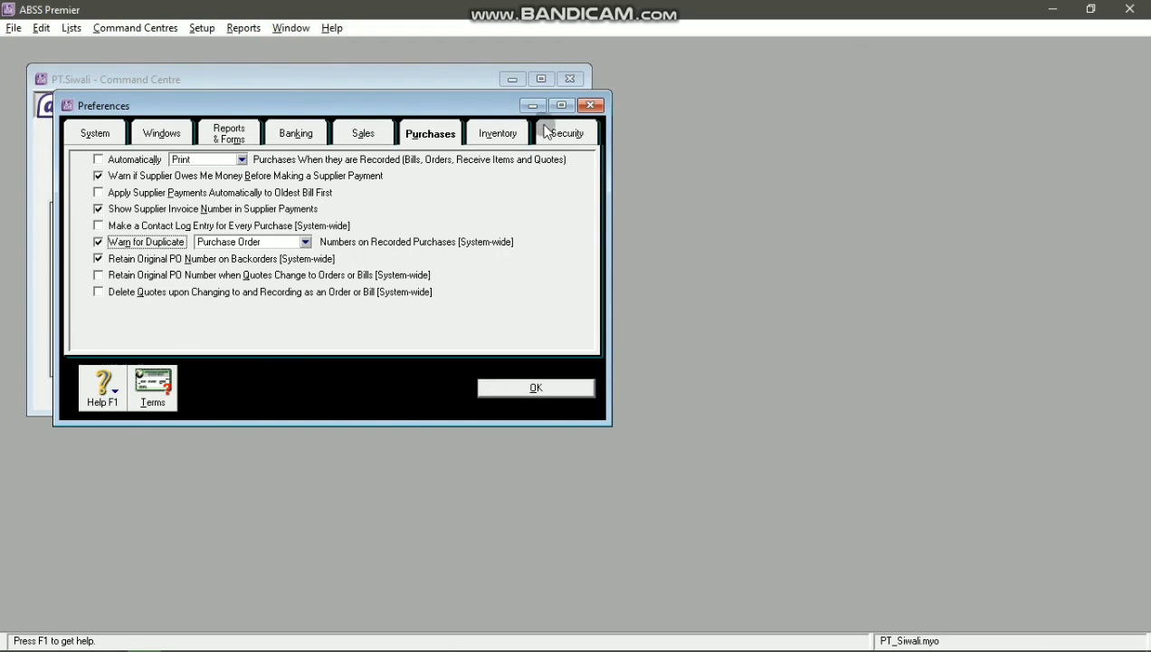
pyautogui.click(561, 134)
pyautogui.hotkey('alt', 'Tab')
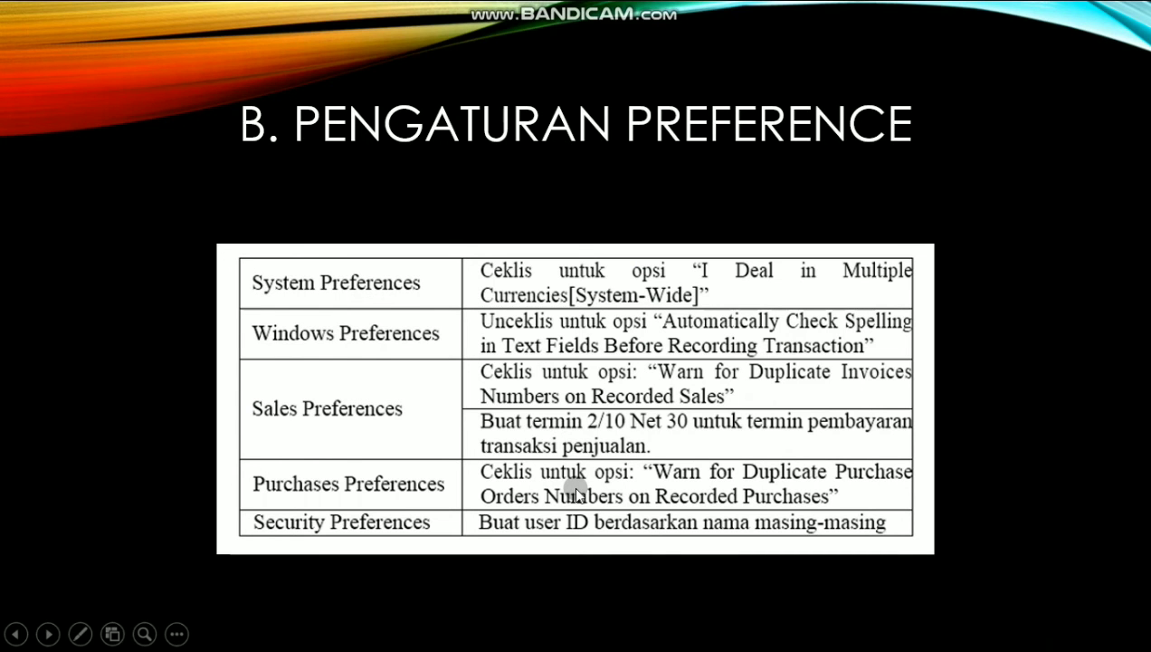
pyautogui.hotkey('alt', 'Tab')
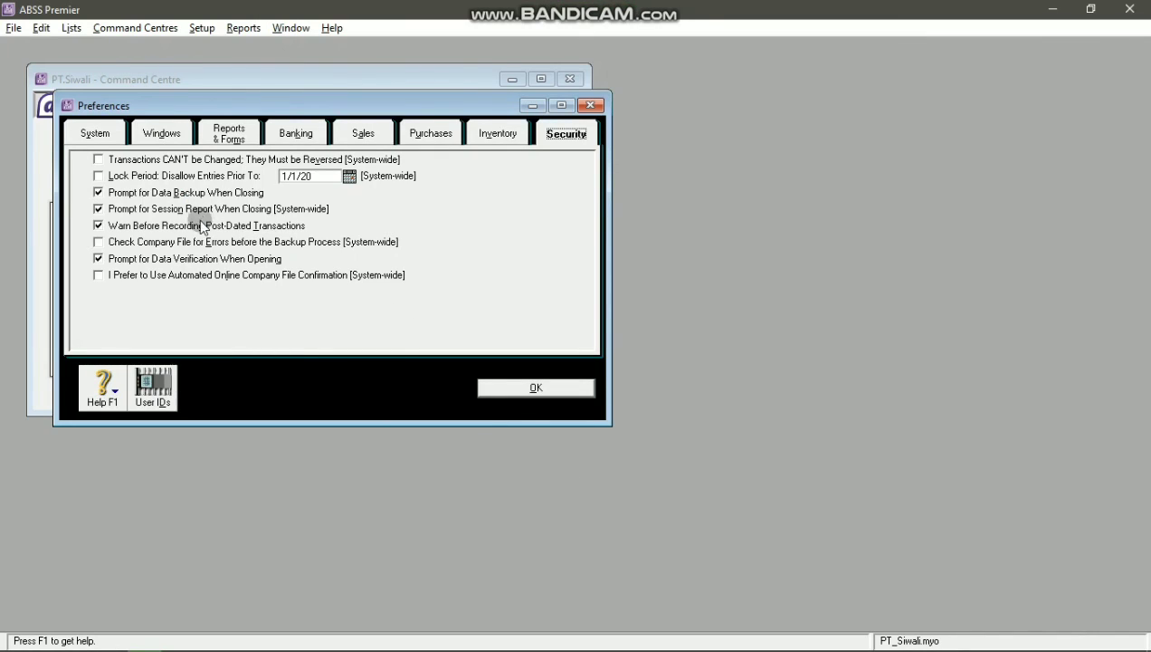
# Step: Create a new user ID under Security > User IDs, then close User Access and Preferences
pyautogui.click(156, 397)
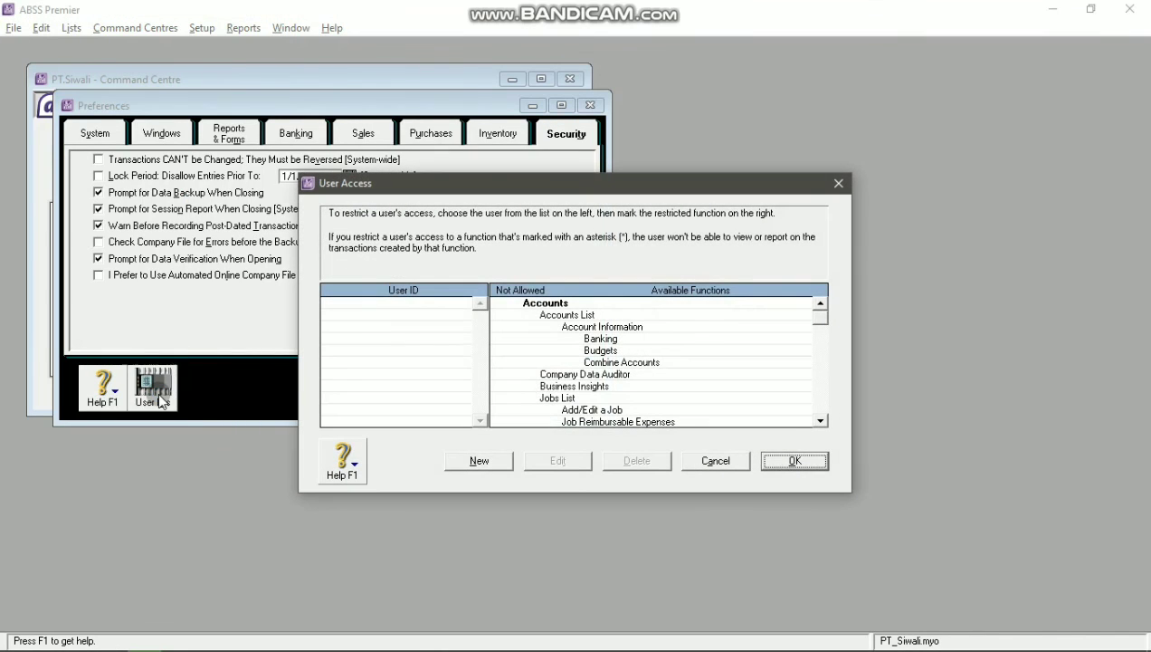
pyautogui.click(347, 375)
pyautogui.click(479, 464)
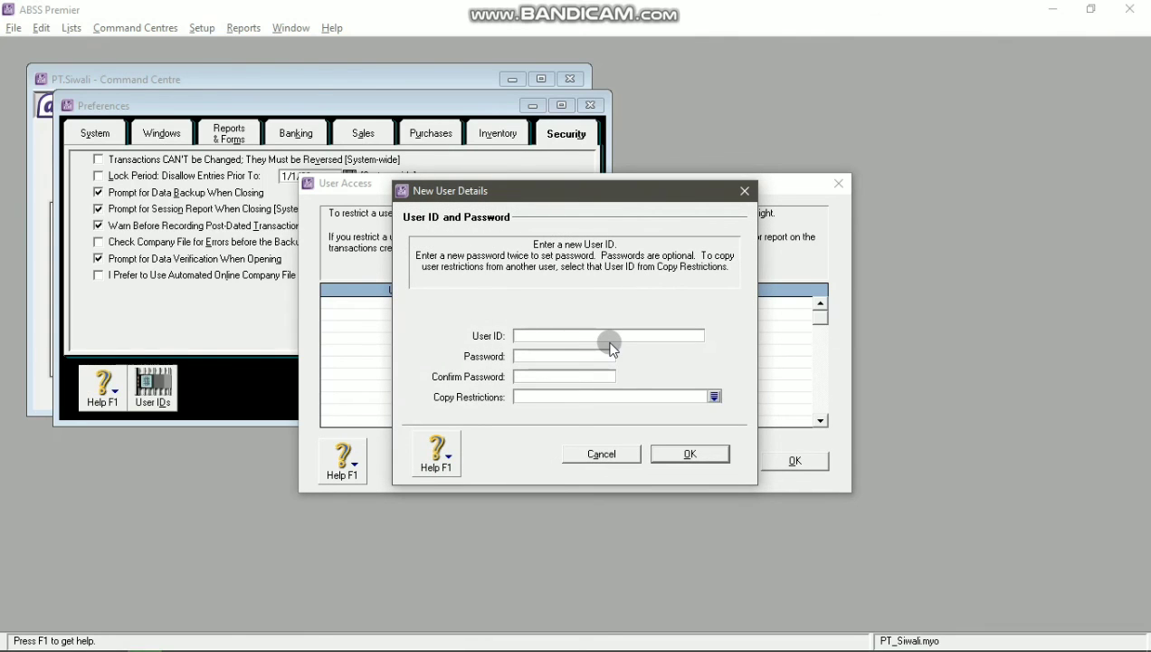
pyautogui.write('NAm')
pyautogui.press('BackSpace')
pyautogui.write('MORA')
pyautogui.click(669, 458)
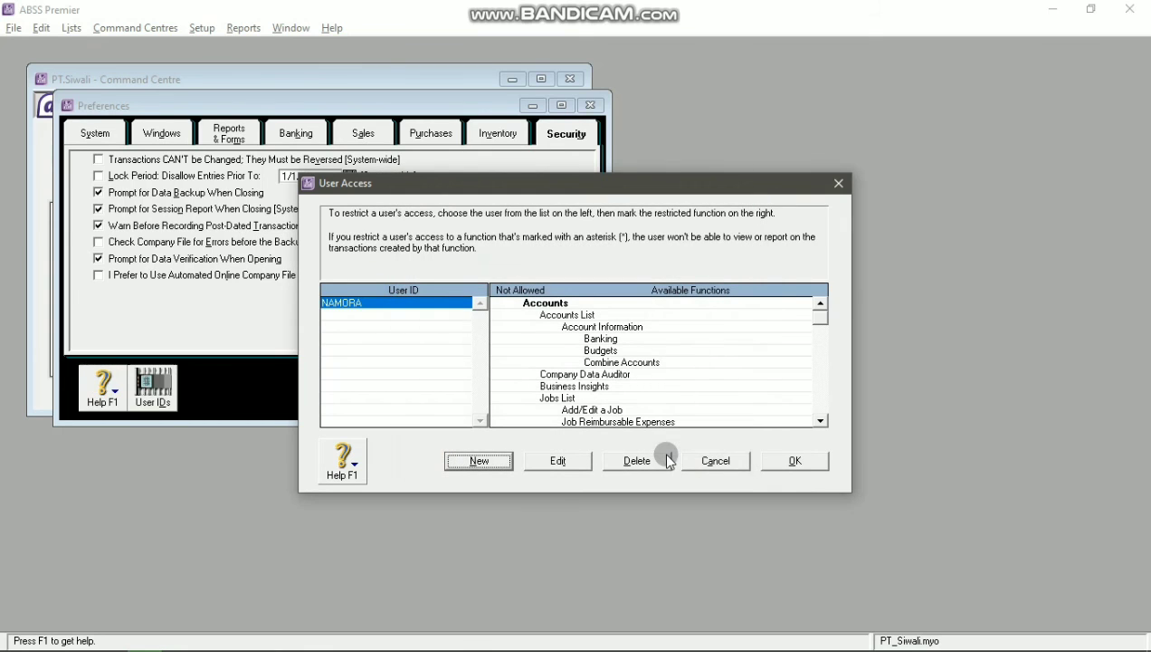
pyautogui.click(795, 461)
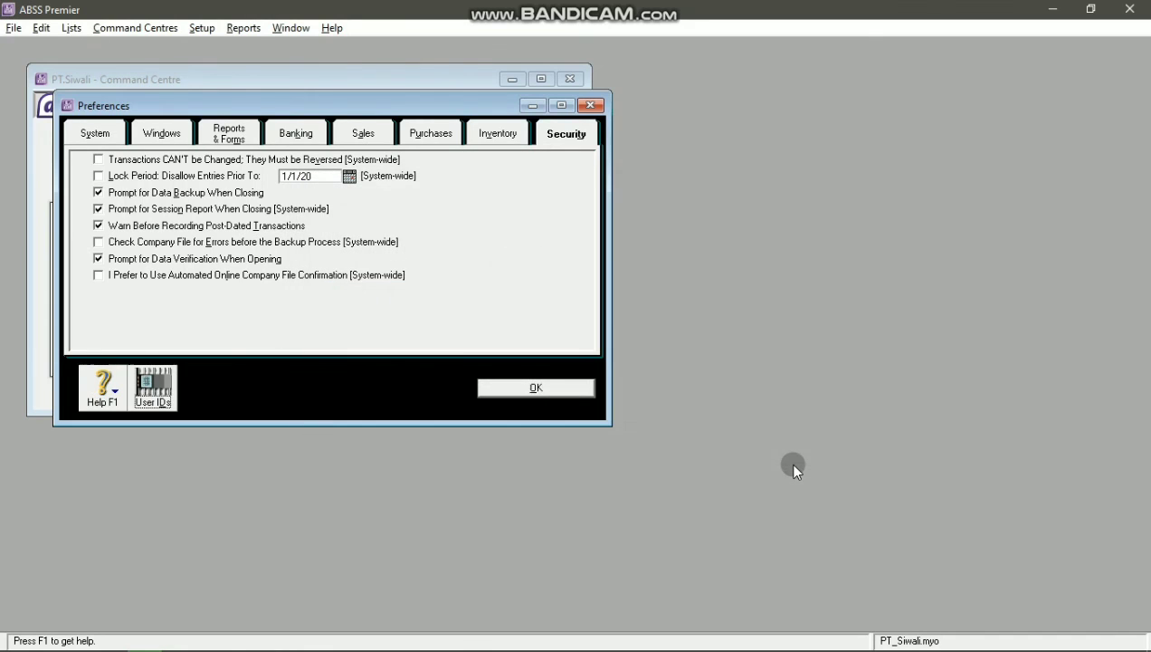
pyautogui.click(537, 387)
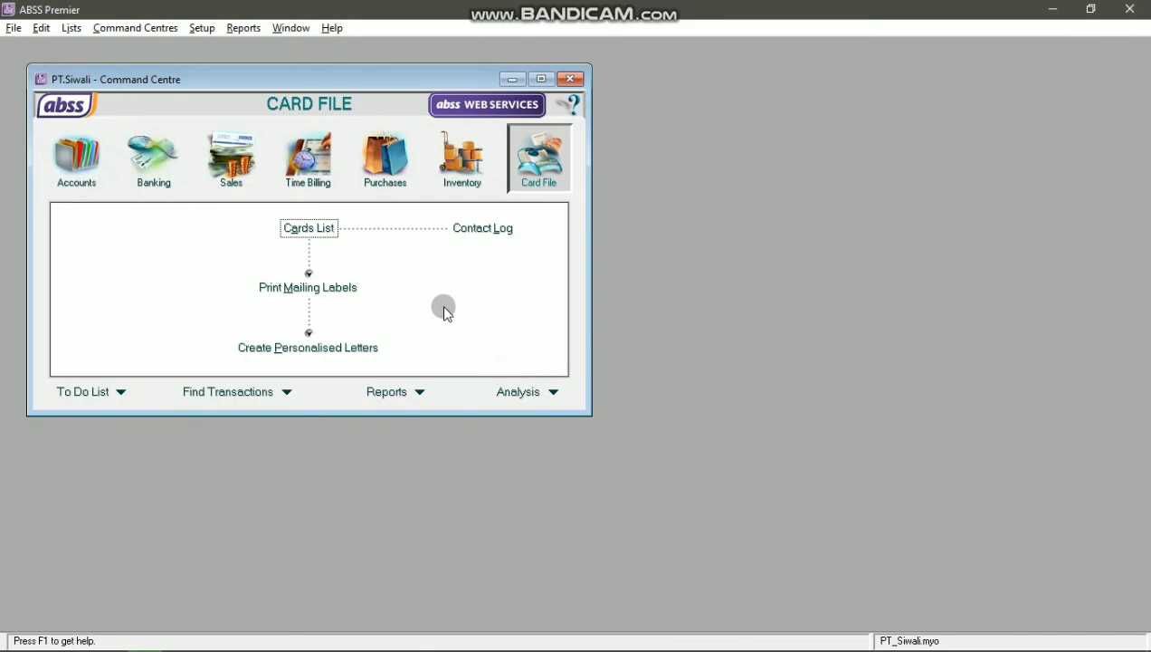